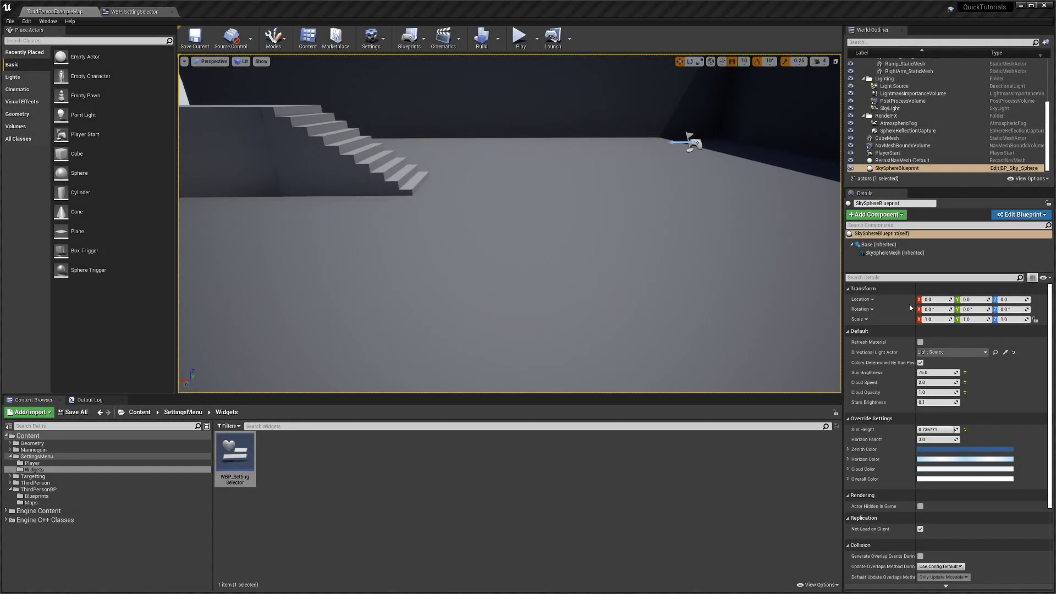
Bring up the WBP_SettingSelector widget showing its (Medium) selector in the Designer.
click(138, 11)
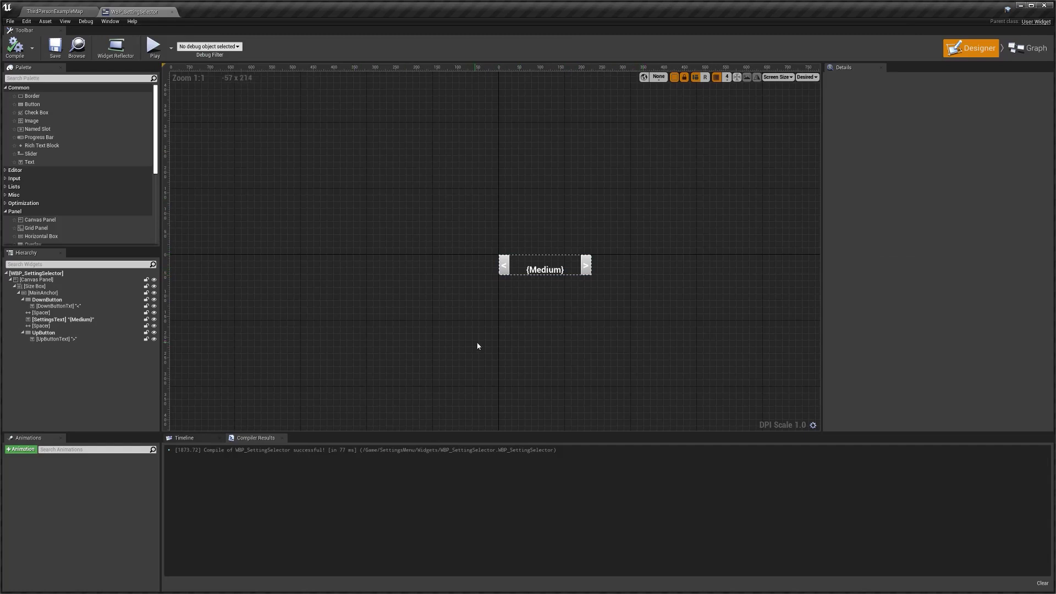
Go back to the ThirdPersonExampleMap level editor.
click(84, 11)
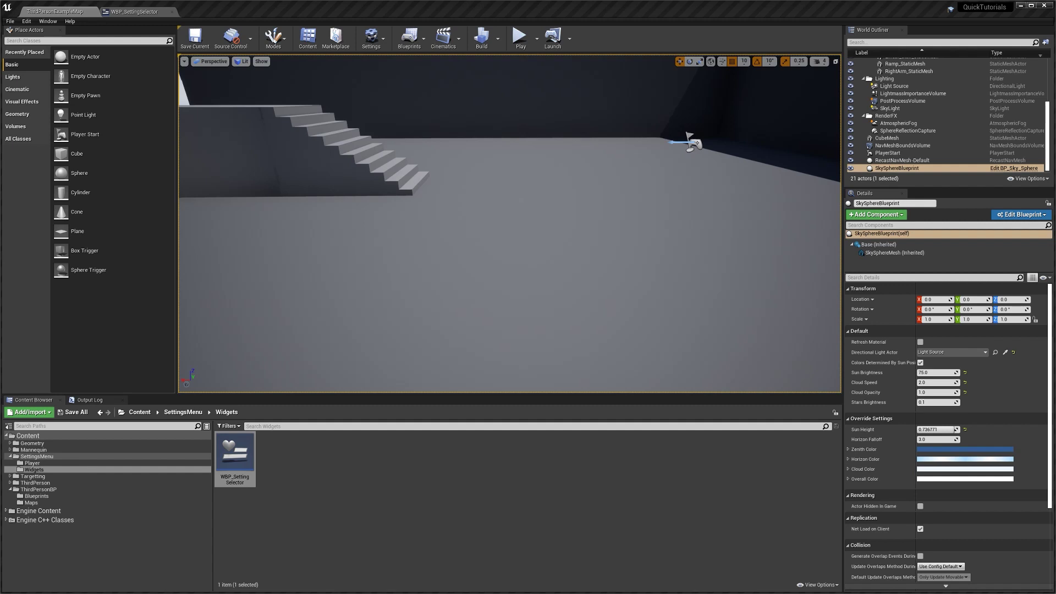
Create a Widget Blueprint named WBP_SettingsScreen in the Widgets folder.
right_click(291, 449)
mouse_move(308, 432)
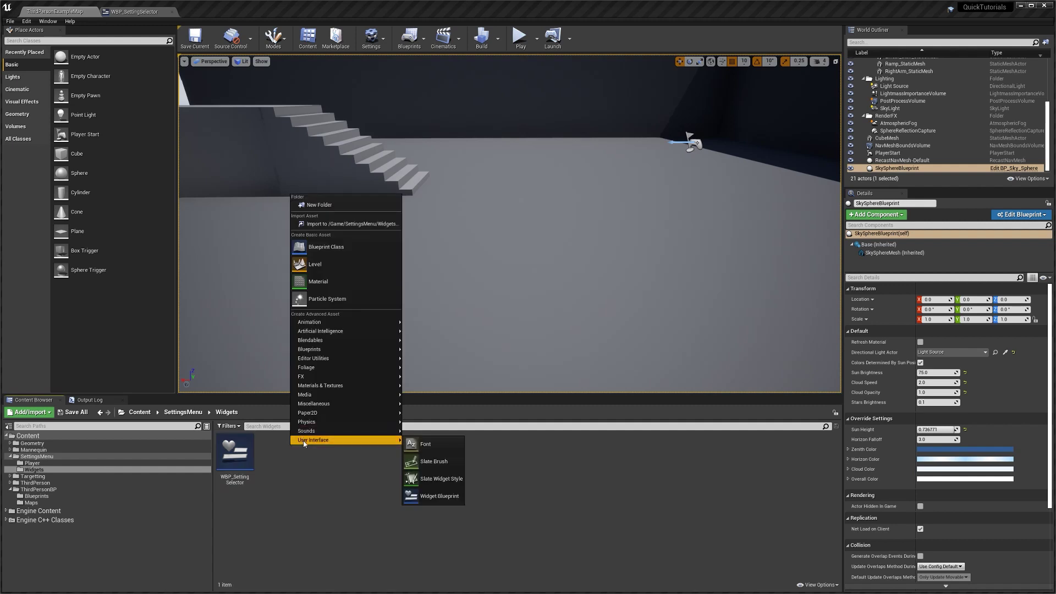
click(438, 497)
text(WBP)
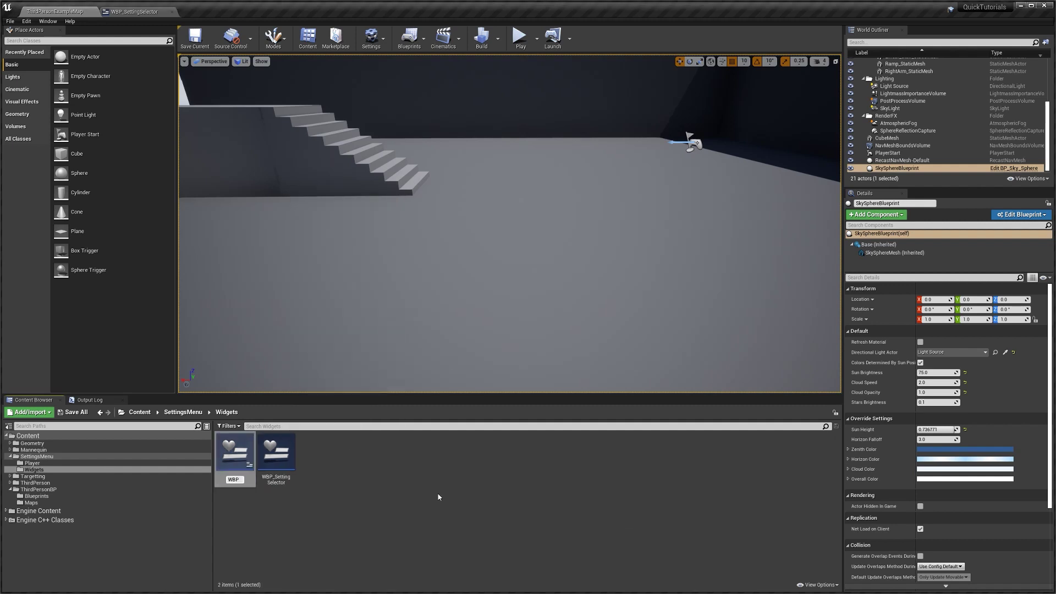
text(_SettingsScreen)
key(Return)
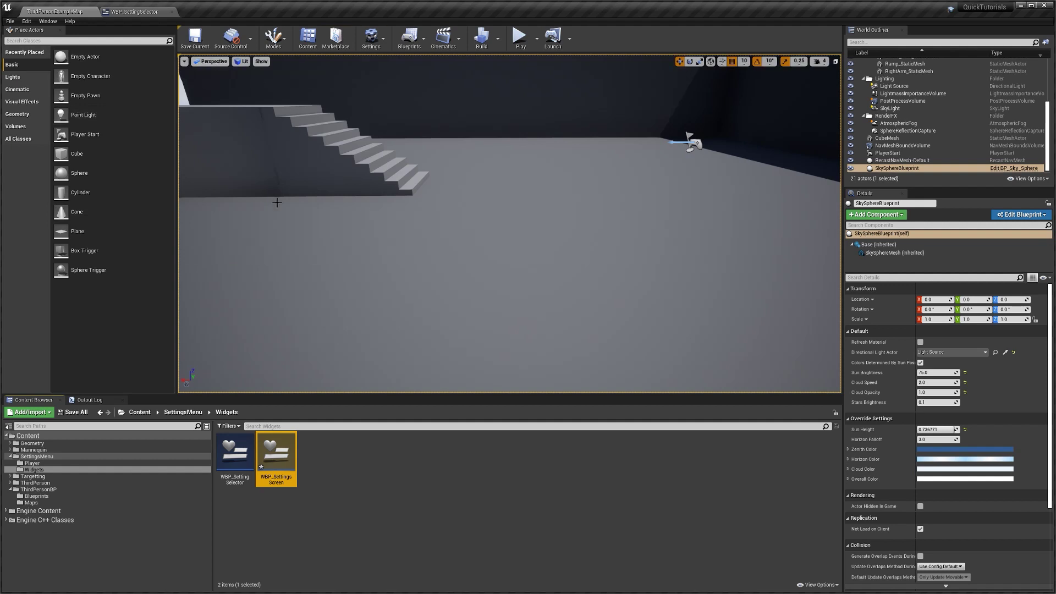
click(385, 38)
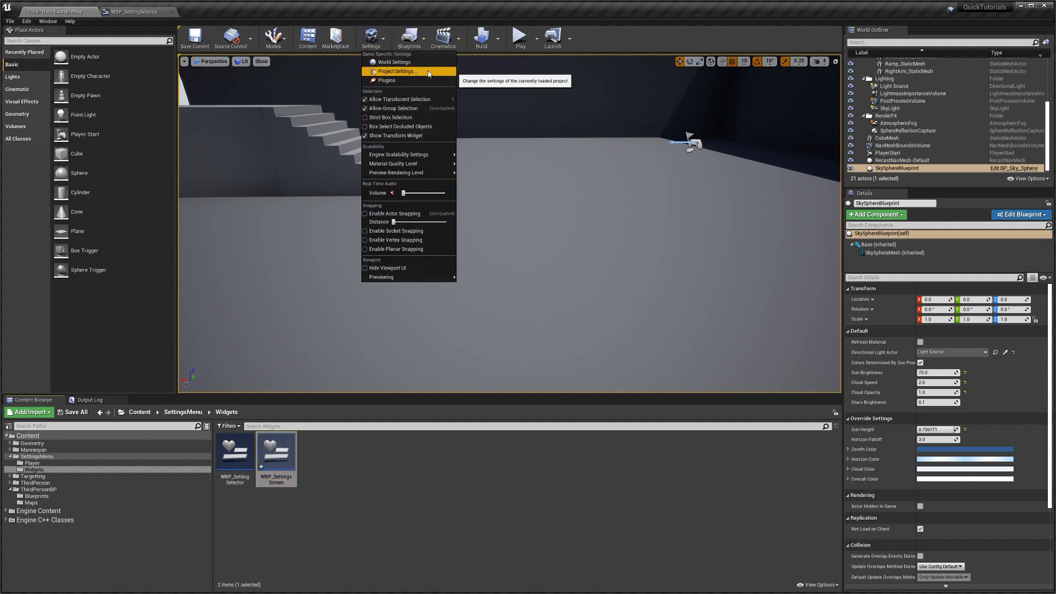
Add a new action mapping in Project Settings > Input named OpenSettingsMenu.
click(429, 72)
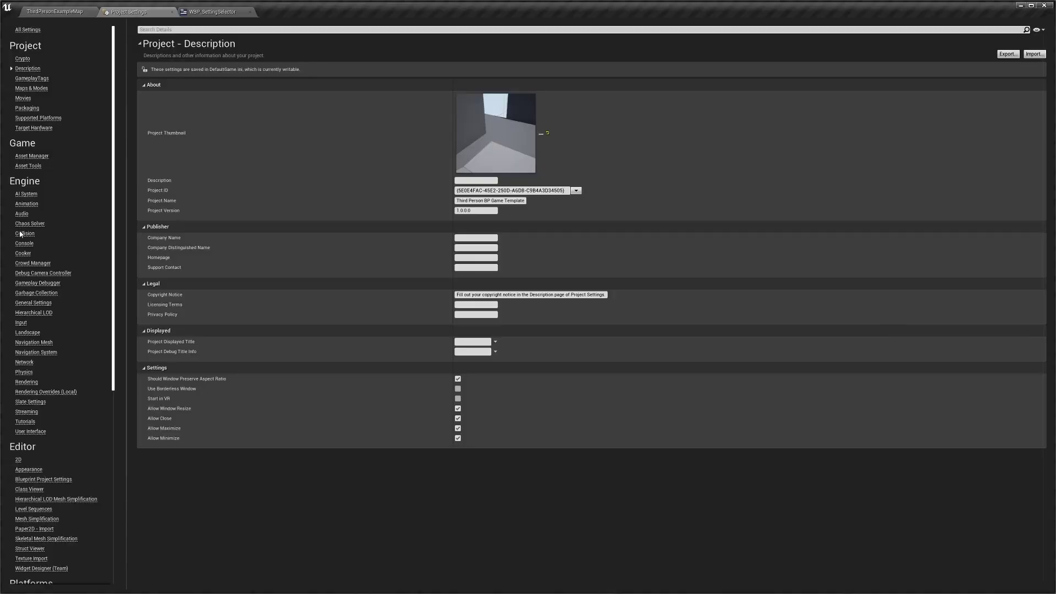
click(21, 323)
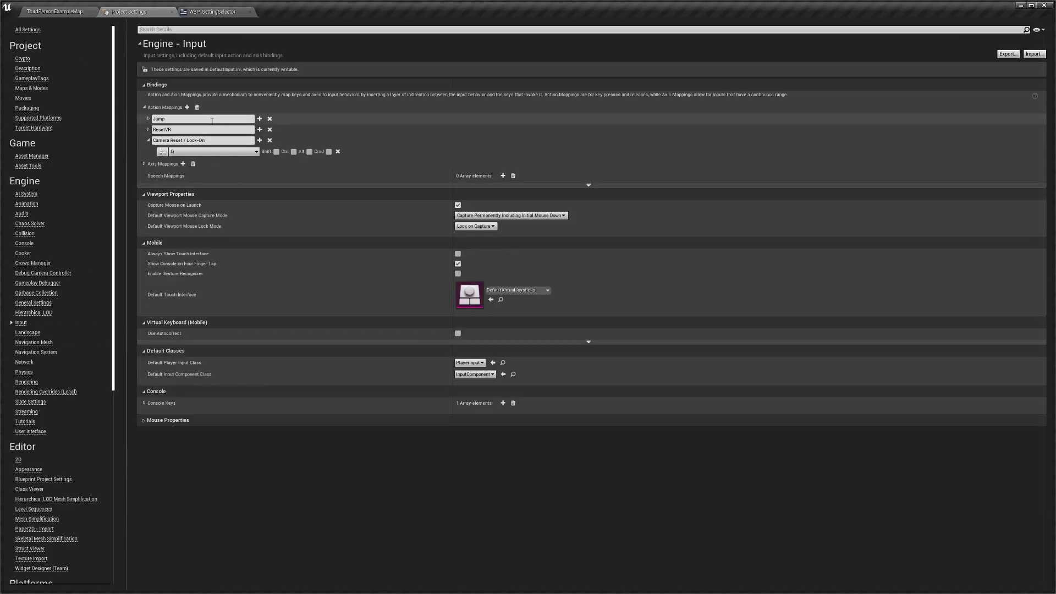
click(187, 107)
click(207, 164)
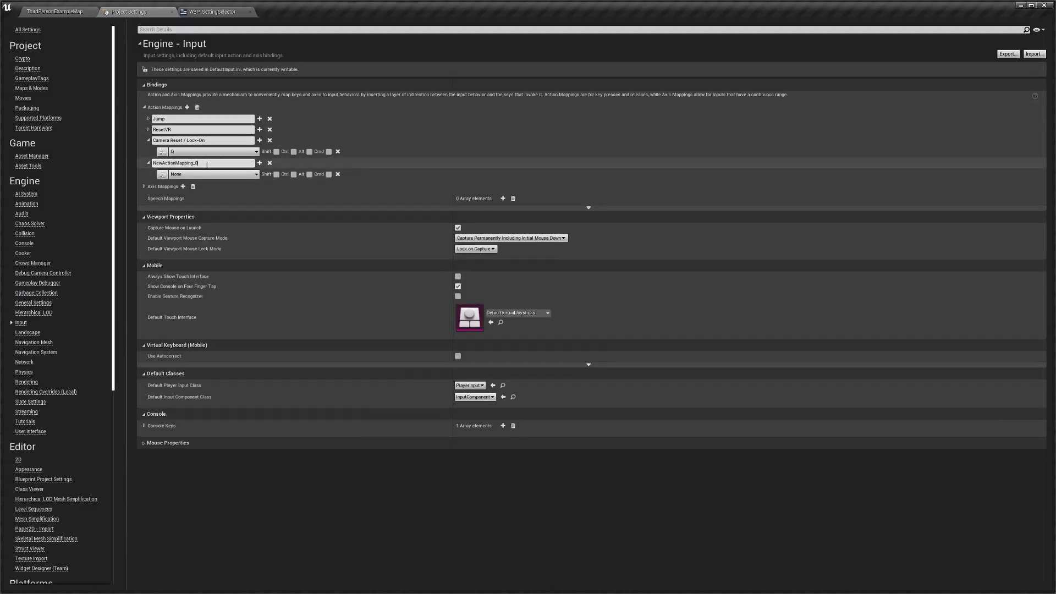
click(148, 141)
click(175, 151)
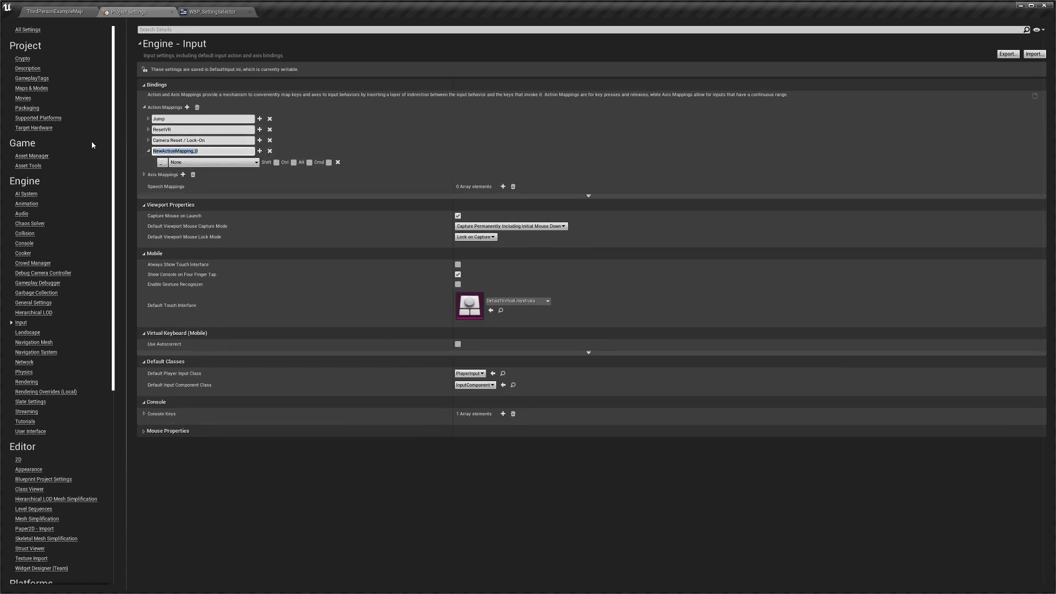
text(OpenSettingsMenu)
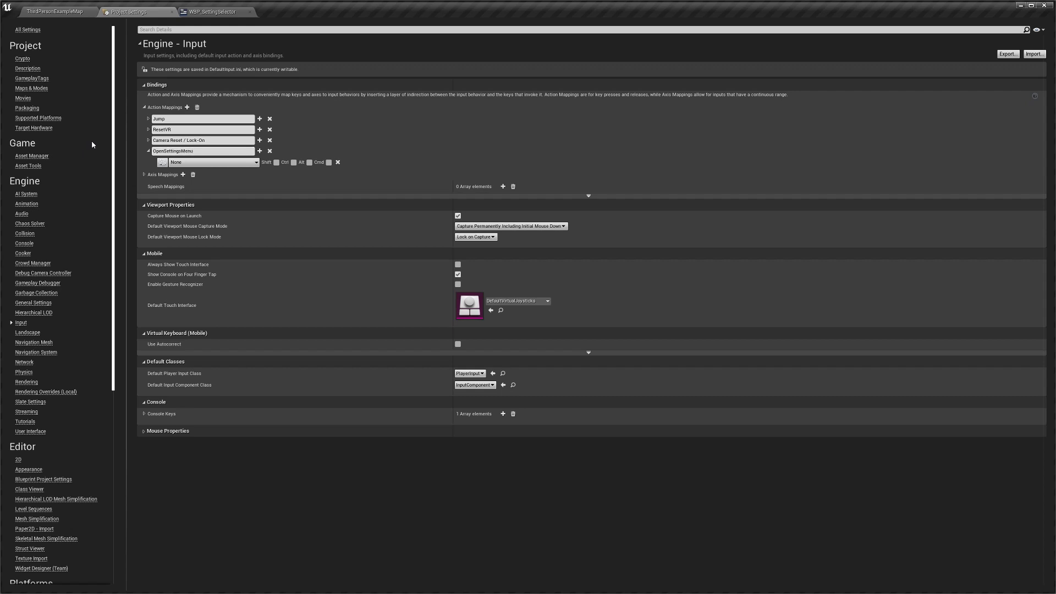
Bind the P key to the OpenSettingsMenu action mapping.
click(148, 140)
click(148, 129)
click(148, 119)
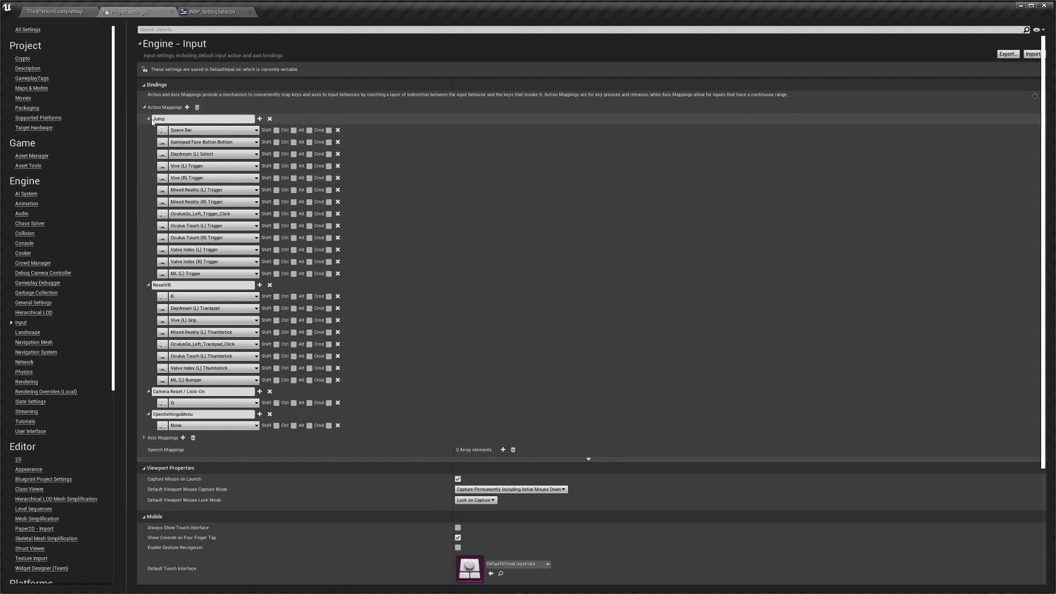
click(148, 118)
click(148, 129)
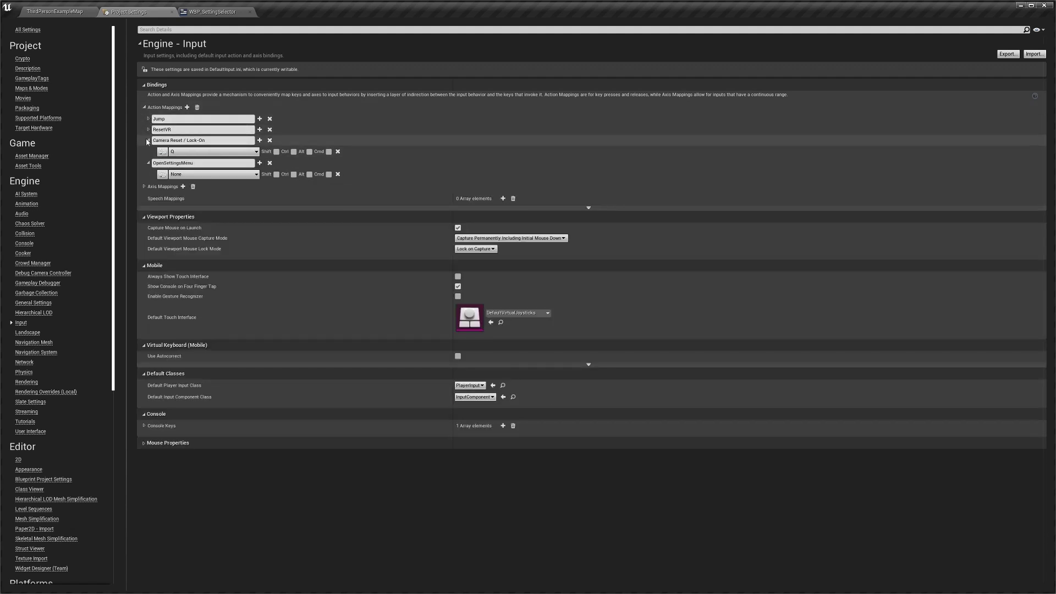
click(149, 140)
click(231, 164)
text(P)
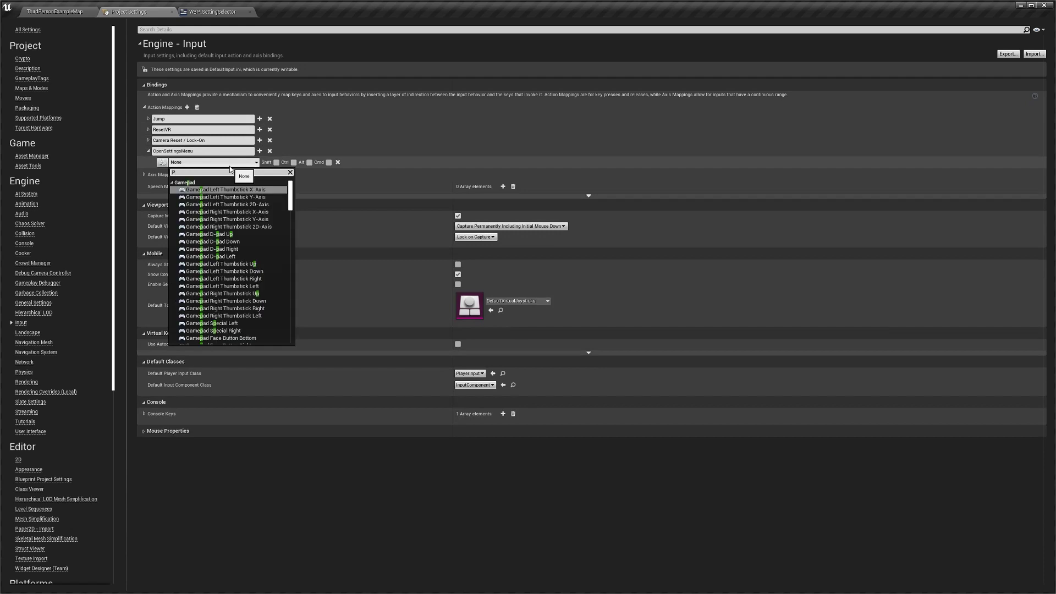
click(173, 183)
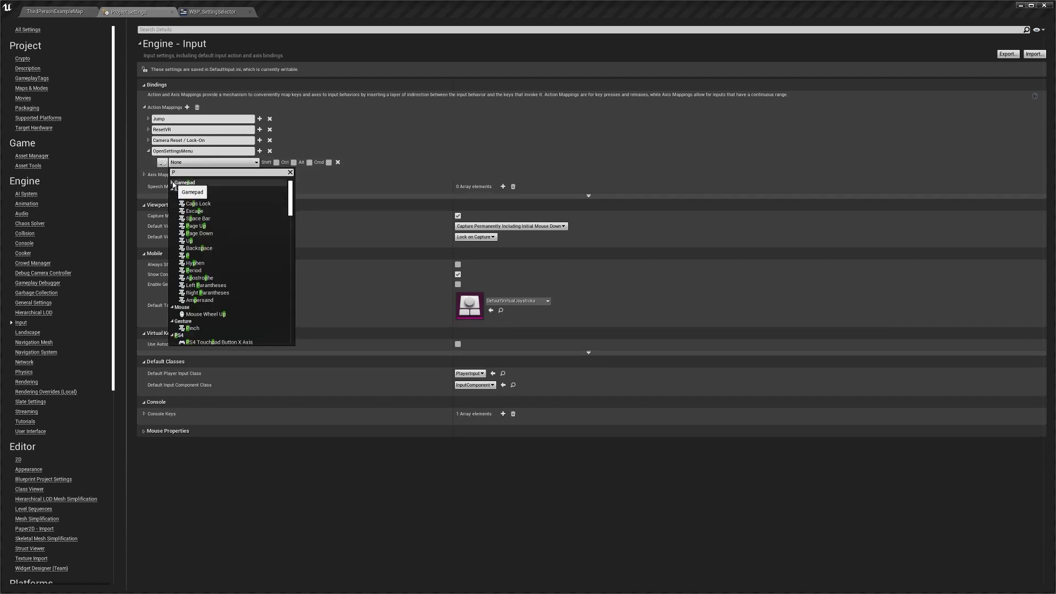
click(204, 256)
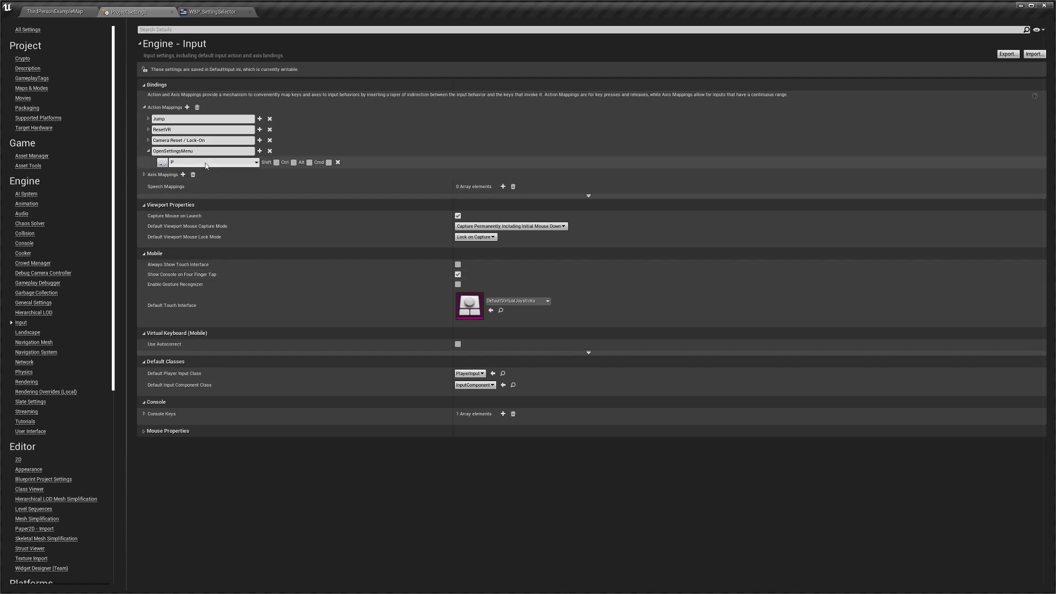
double_click(187, 151)
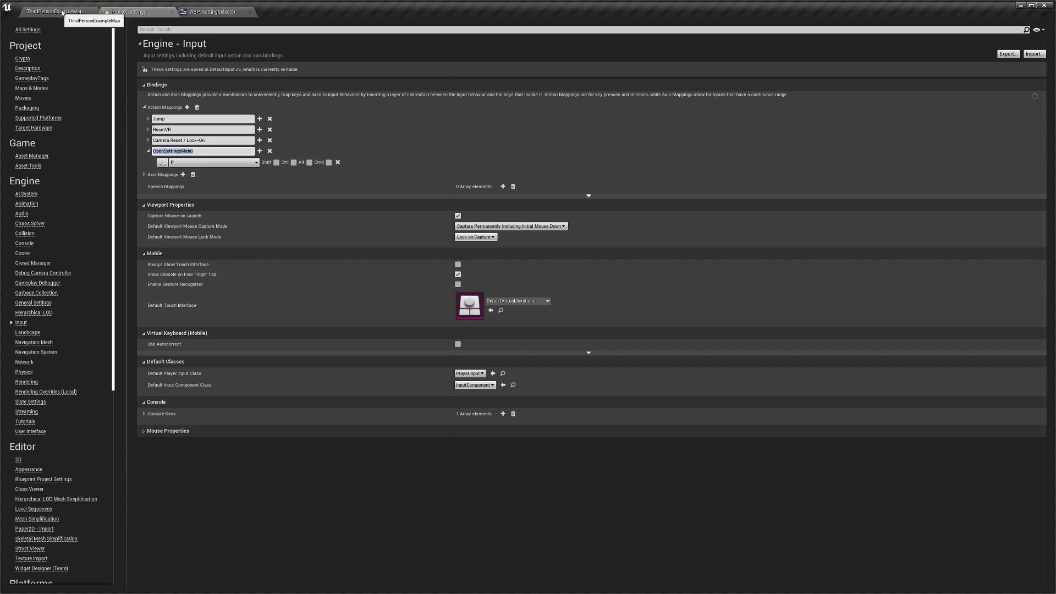
Open and save WBP_SettingsScreen, then place a Border on its canvas.
click(45, 12)
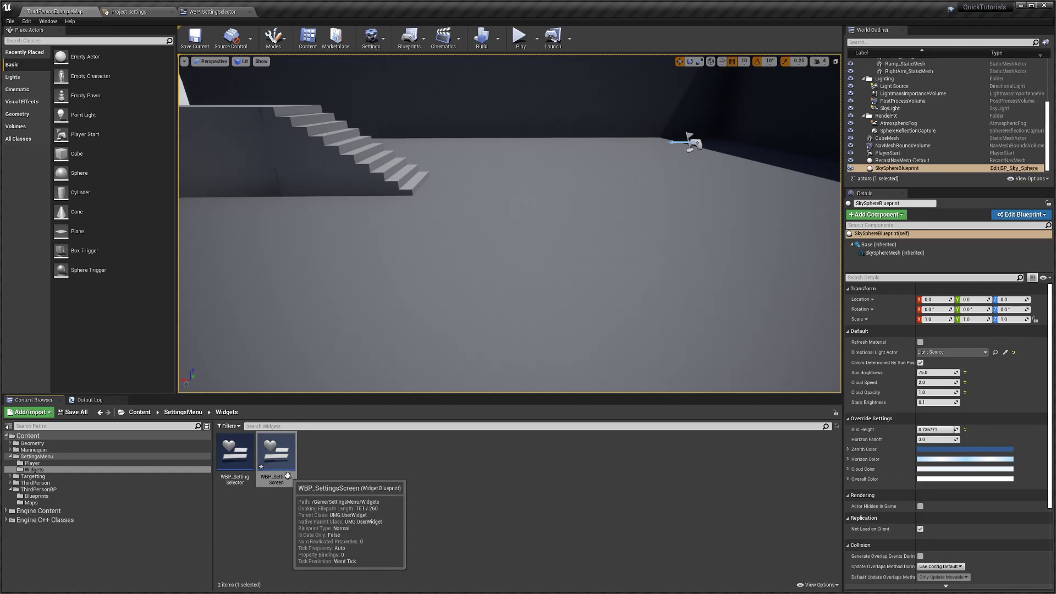
double_click(289, 475)
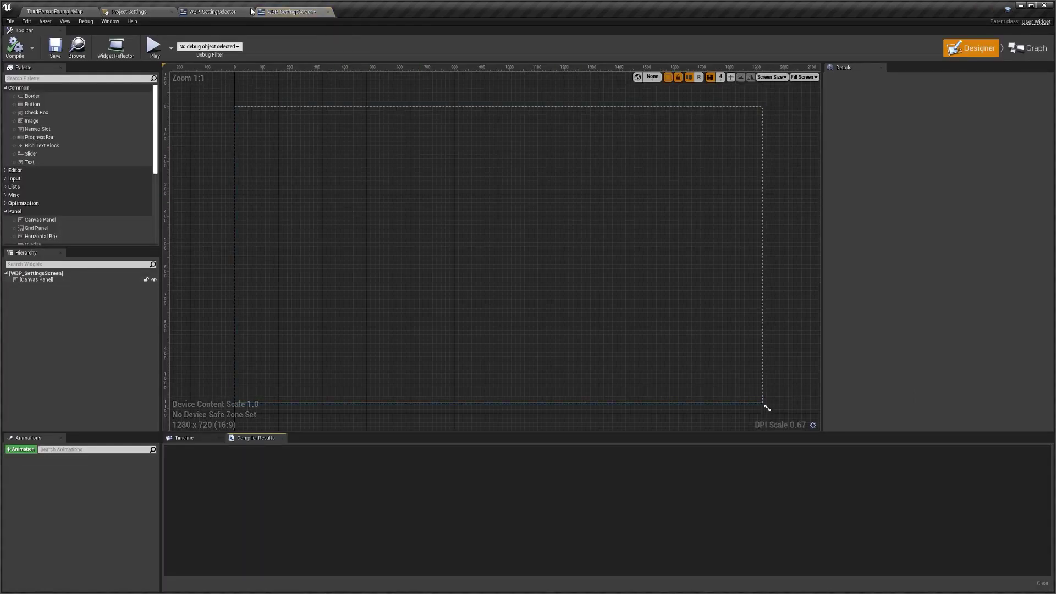
click(55, 47)
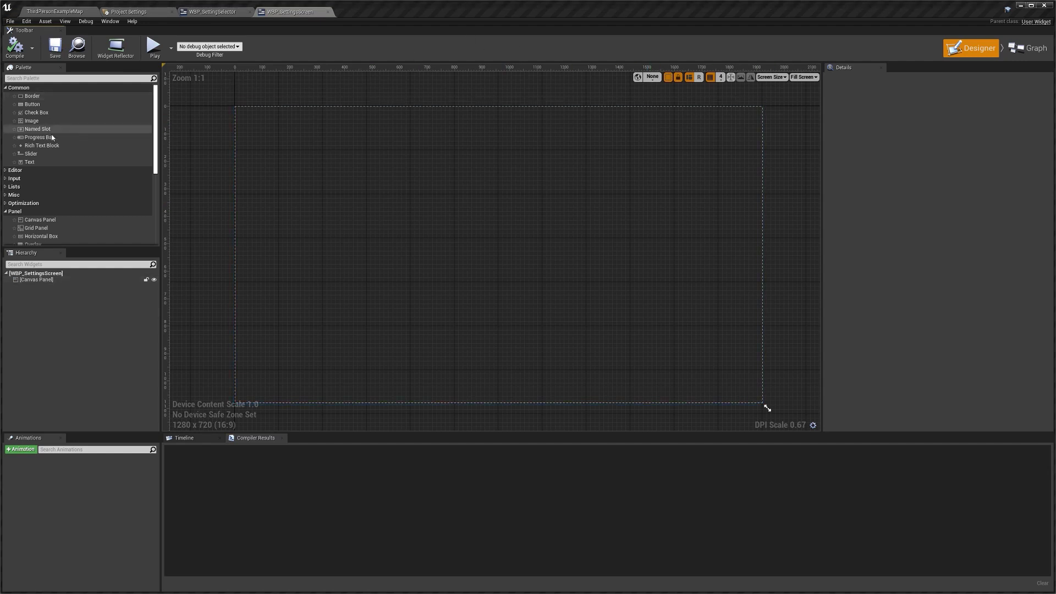
drag(52, 96, 433, 173)
Anchor the Border as horizontal stretch with Offset Left/Right 100, Position Y -375, Size Y 30.
click(926, 116)
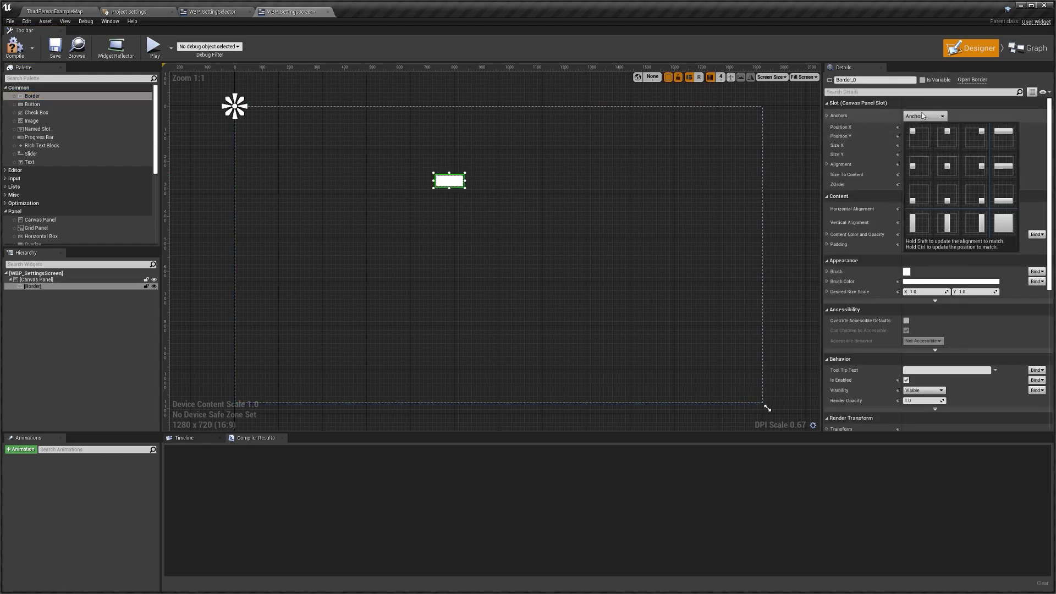
click(1003, 166)
click(933, 126)
text(10)
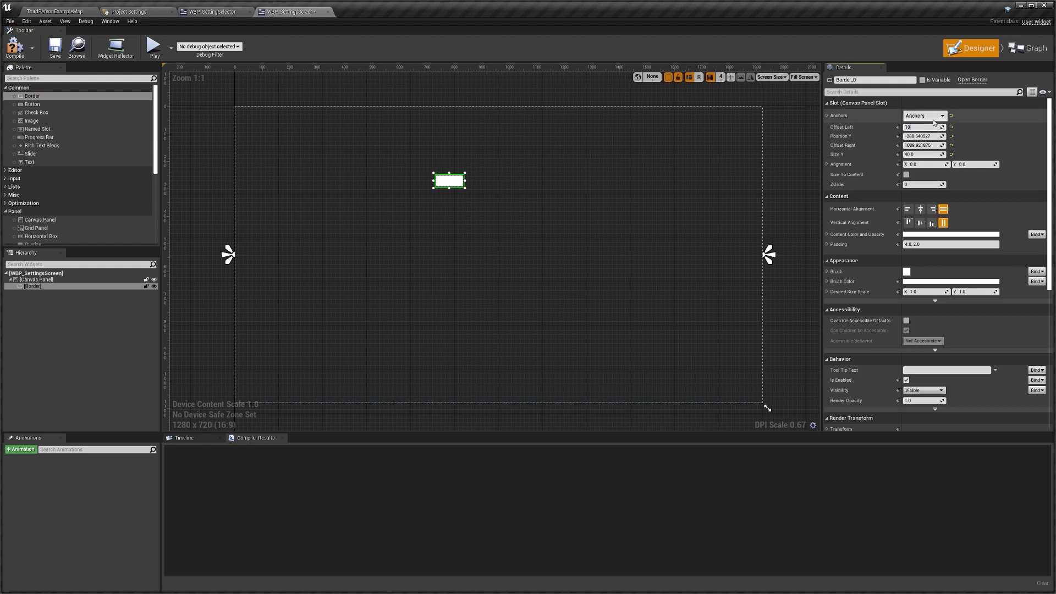
text(0)
key(Tab)
text(-375)
key(Tab)
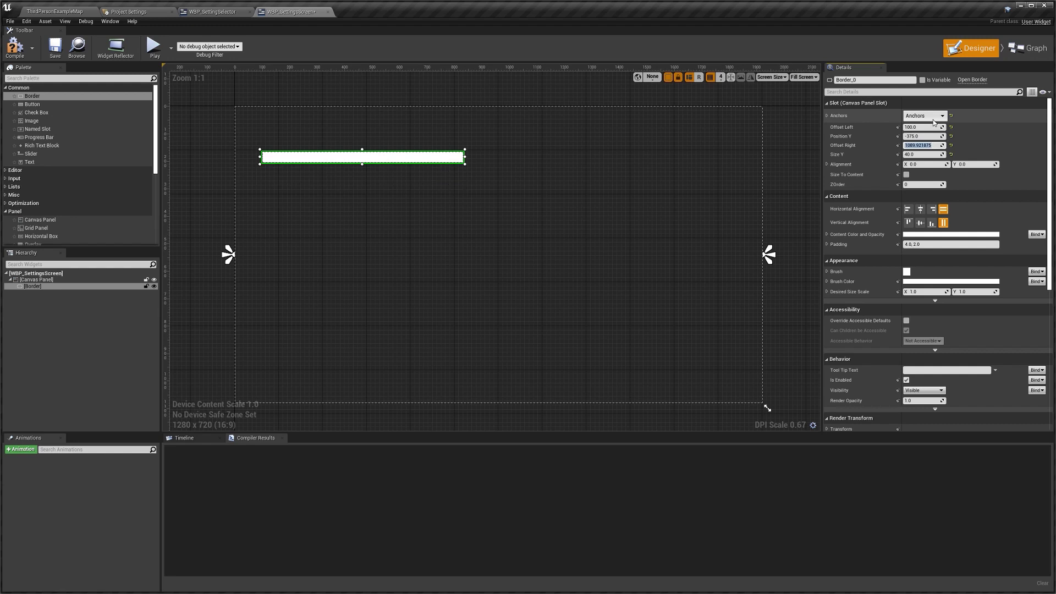
text(100)
key(Tab)
text(30)
key(Tab)
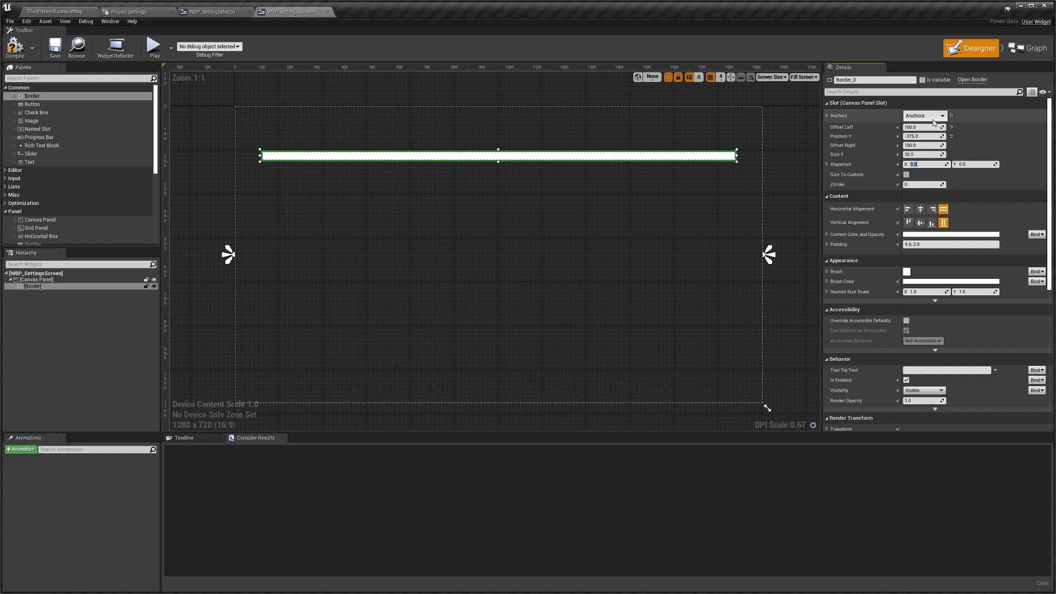
click(827, 281)
Set the Border's Brush Color to black with 0.4 alpha in the Color Picker.
click(920, 282)
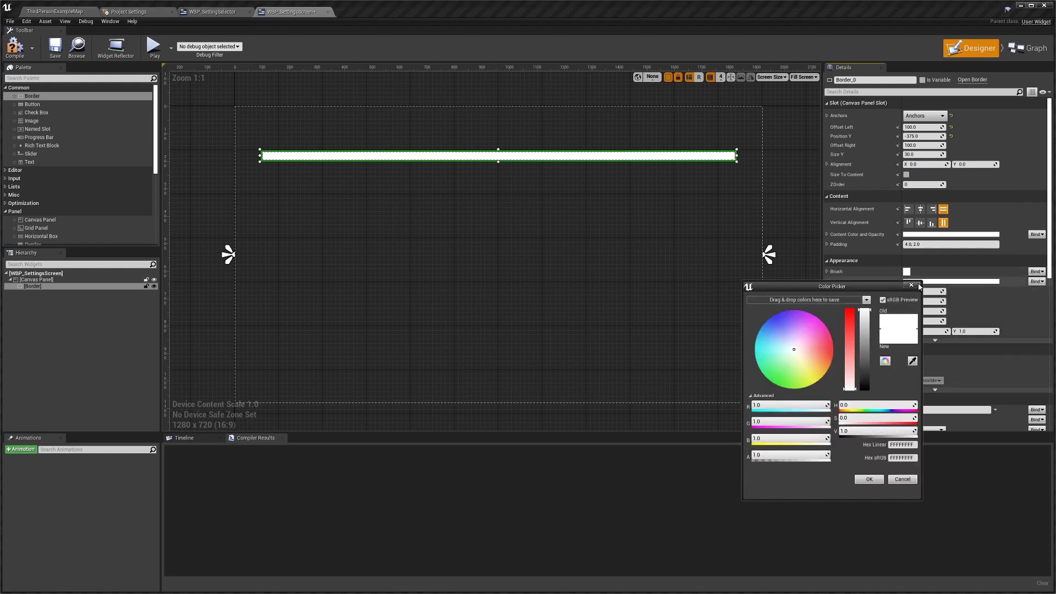
drag(801, 345, 868, 391)
click(868, 360)
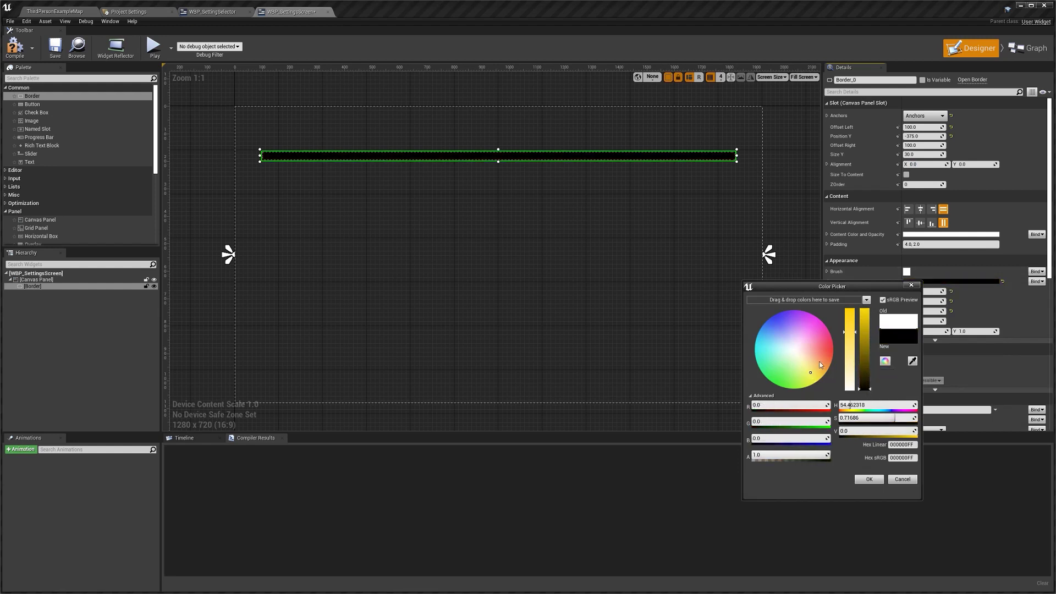
click(815, 456)
key(BackSpace)
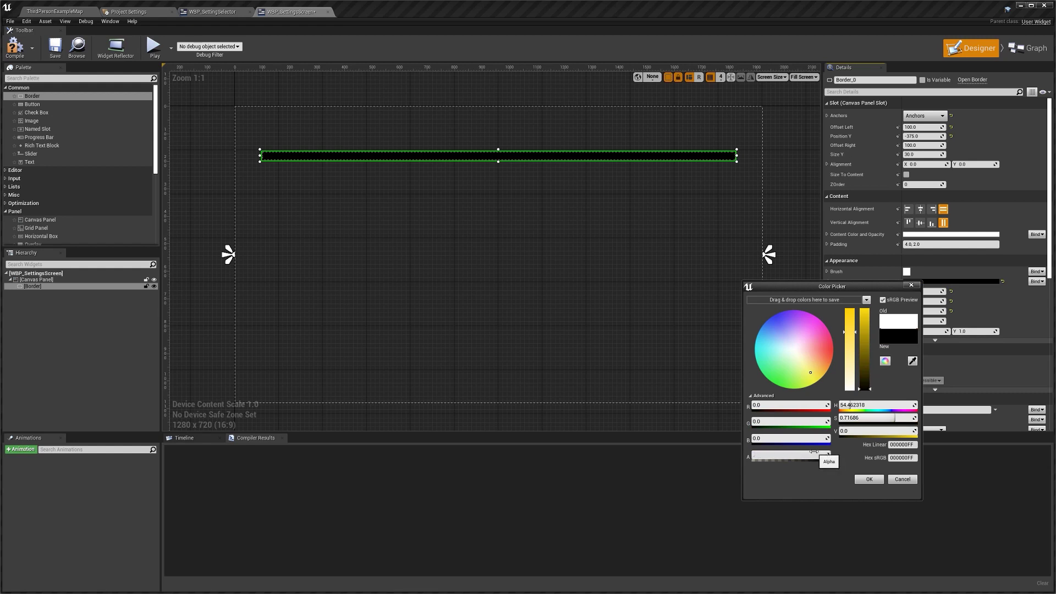
text(0.4)
key(Return)
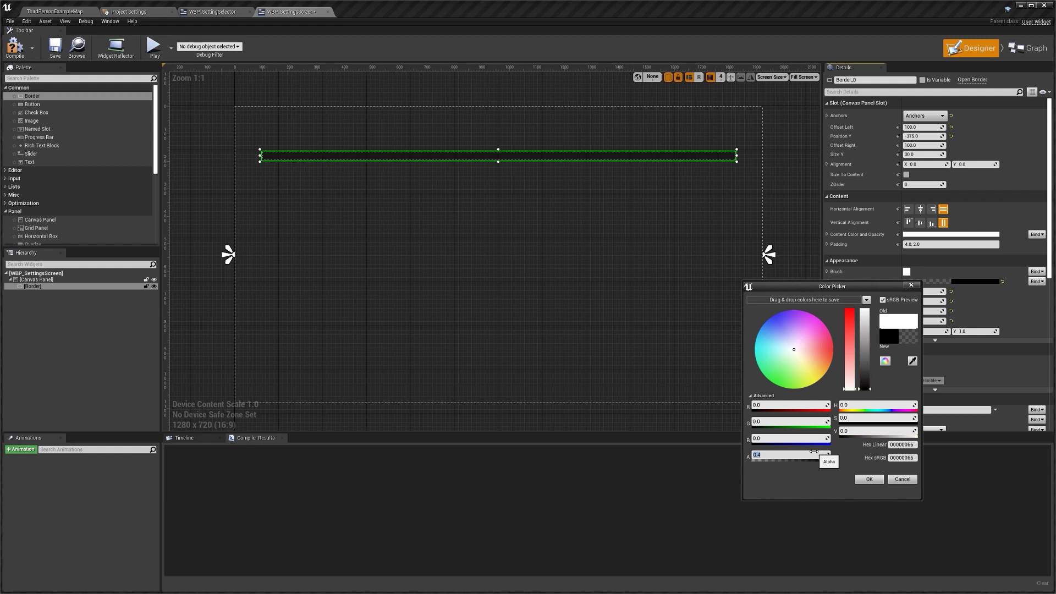
click(872, 481)
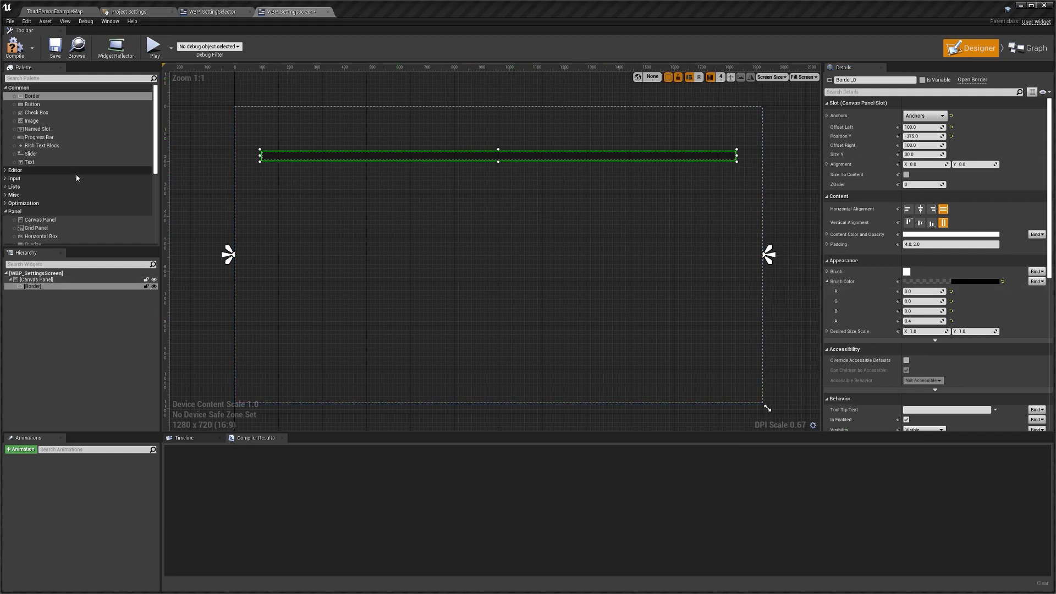
scroll(81, 176, down, 4)
Put a Horizontal Box inside the Border and rename the Border to Background.
drag(55, 171, 78, 290)
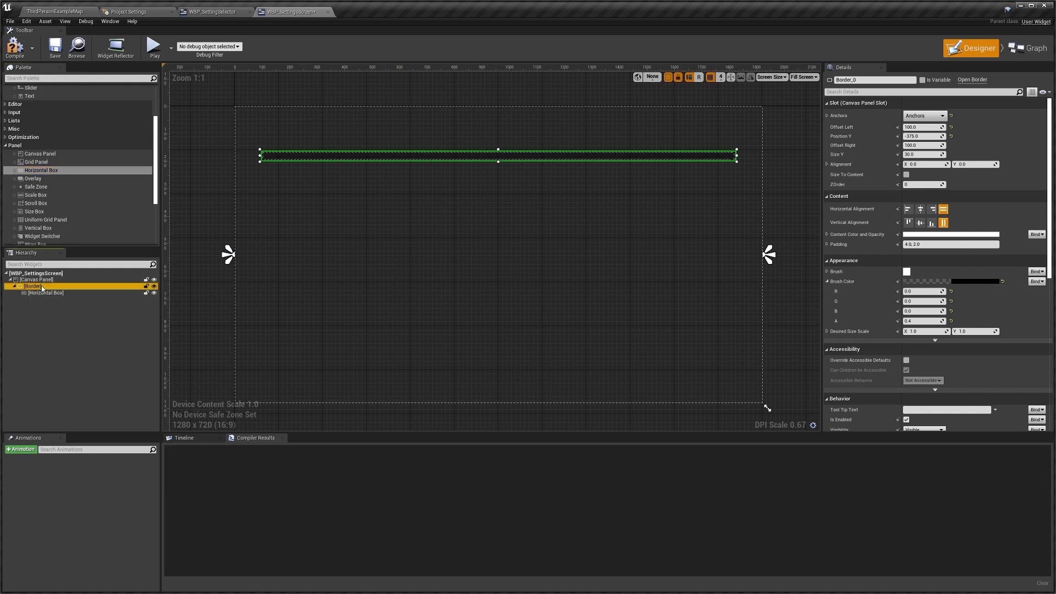
click(884, 79)
text(Background)
key(Return)
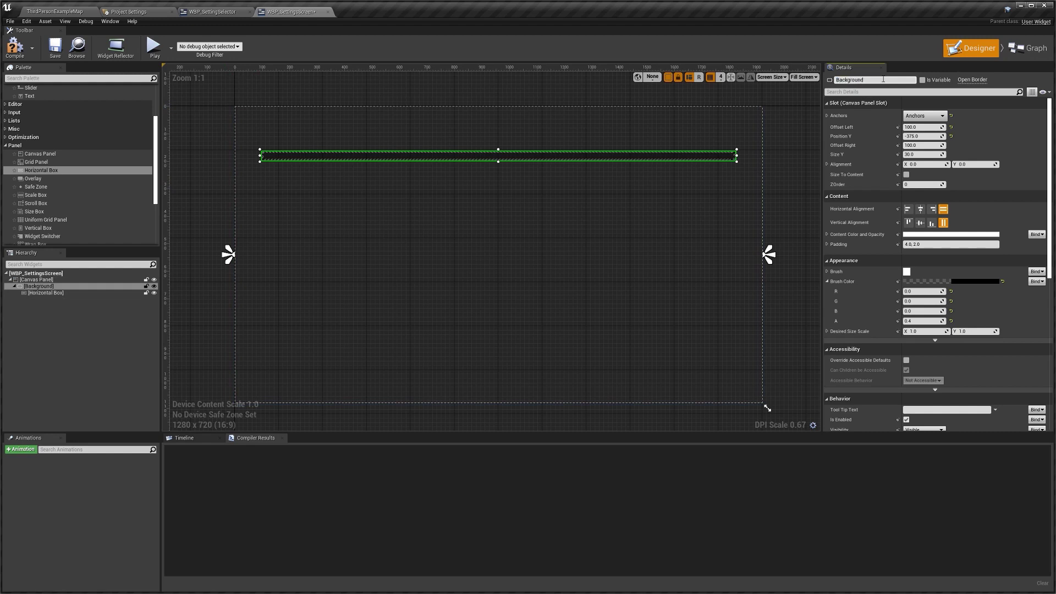
Rename the Horizontal Box to AnchoringBox and nest a Size Box inside it.
click(80, 298)
click(80, 294)
click(859, 80)
text(AnchoringBox)
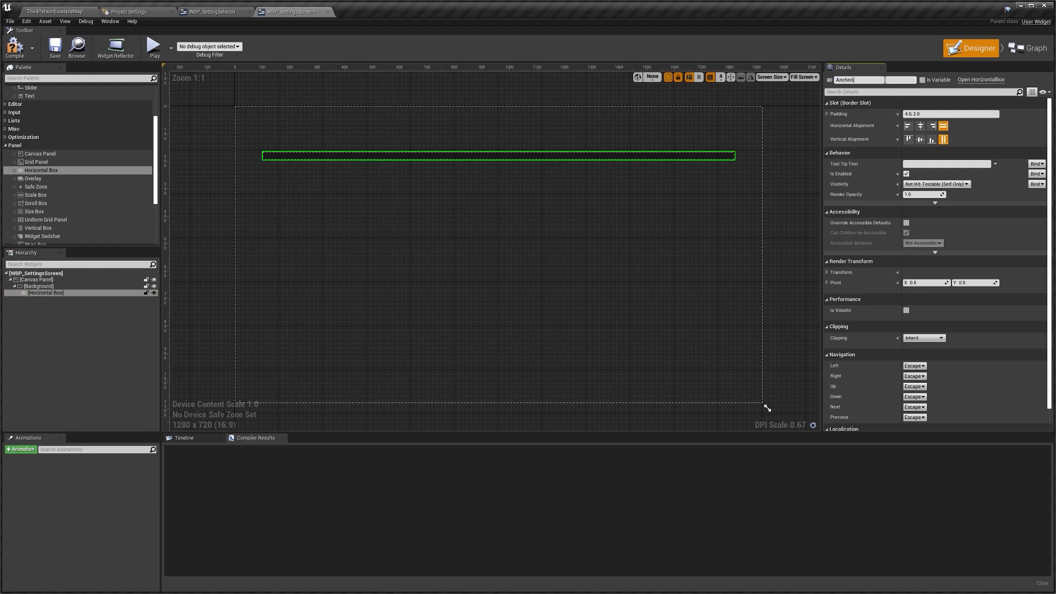
key(Return)
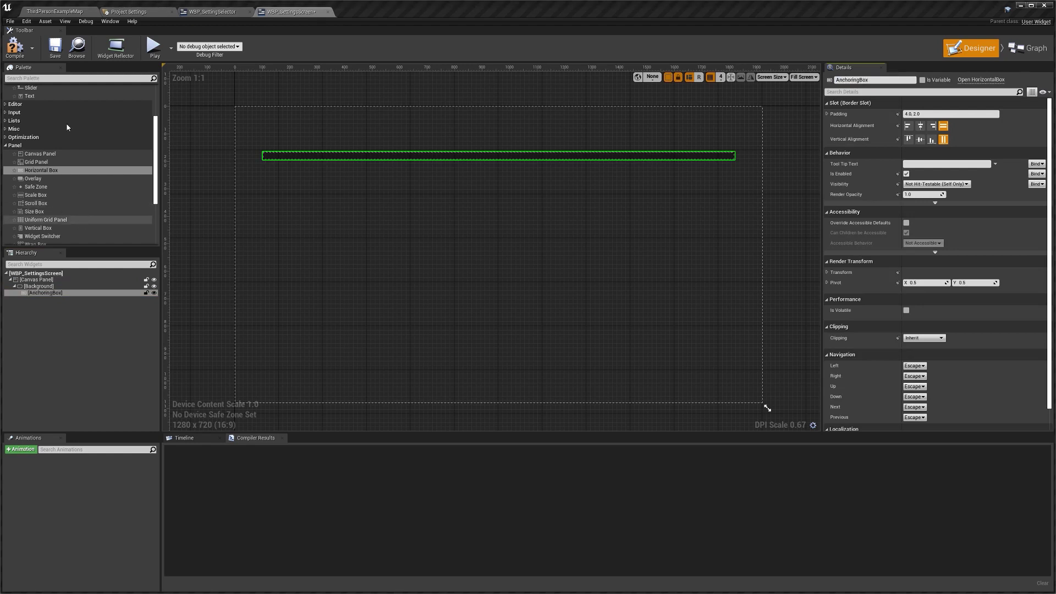
scroll(66, 130, down, 3)
scroll(87, 170, up, 4)
scroll(87, 194, down, 4)
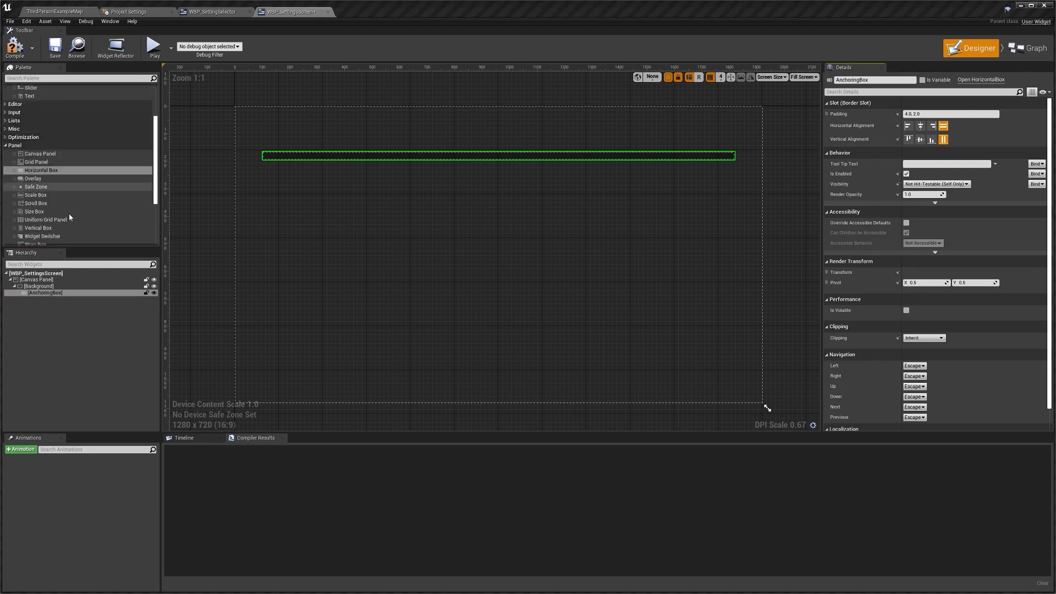
drag(47, 172, 55, 294)
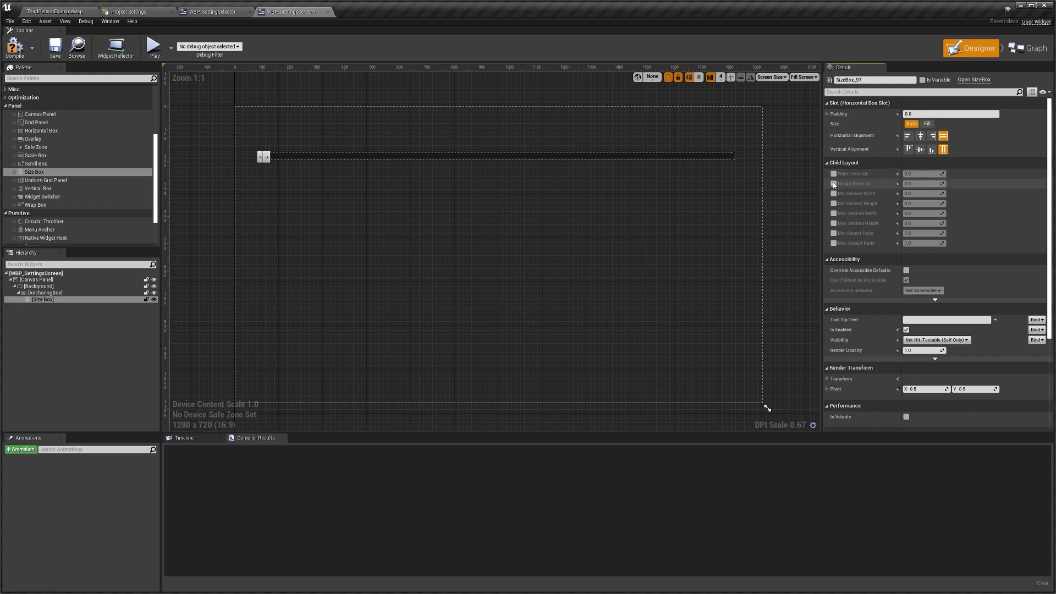
Give the Size Box width override 1700 and height override 700, and nest a Scroll Box inside.
click(891, 163)
click(867, 163)
click(834, 174)
click(919, 174)
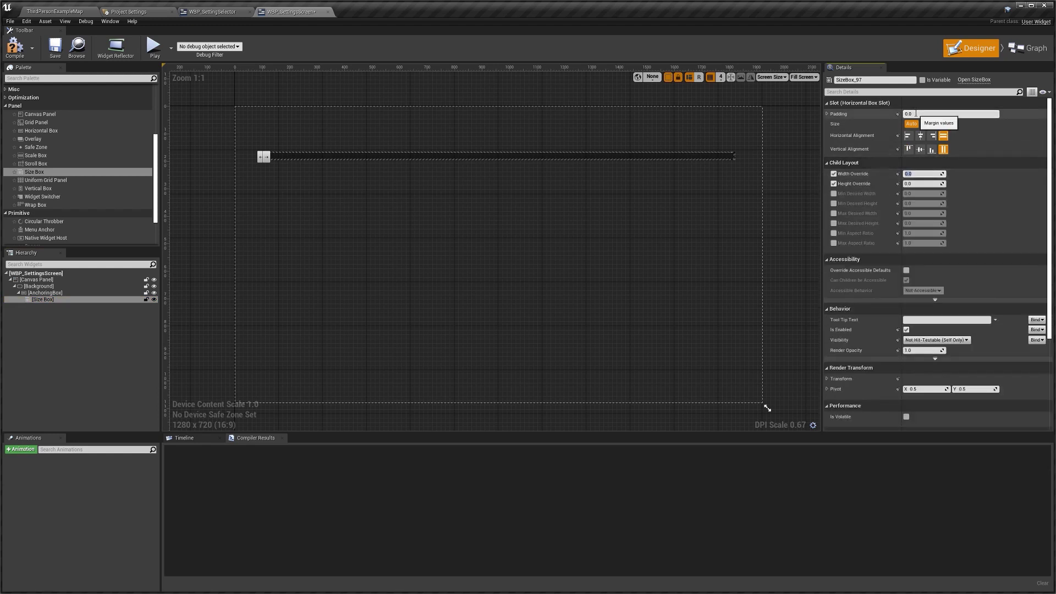
key(Return)
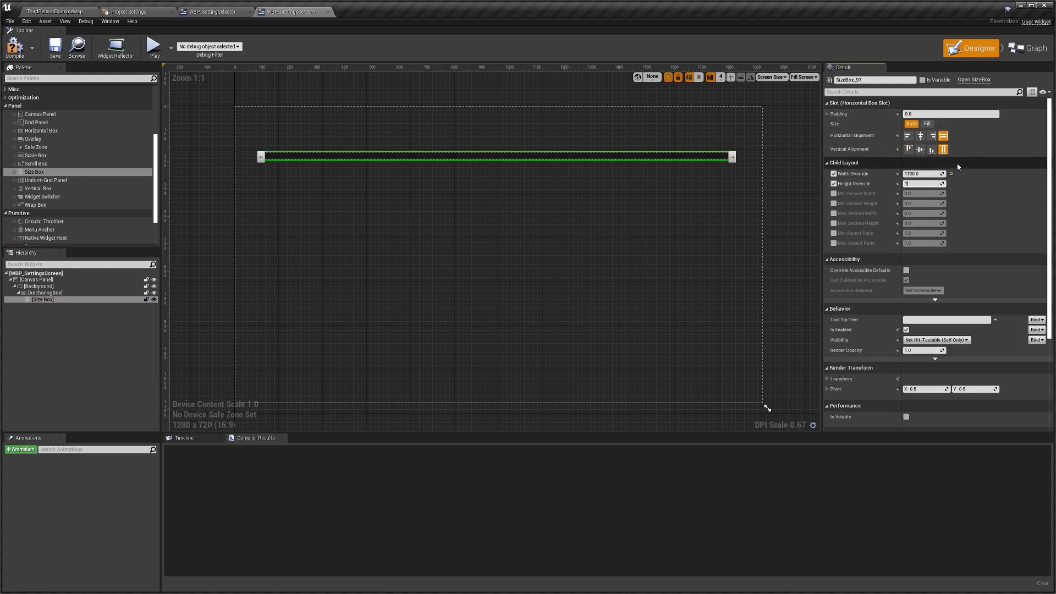
click(44, 300)
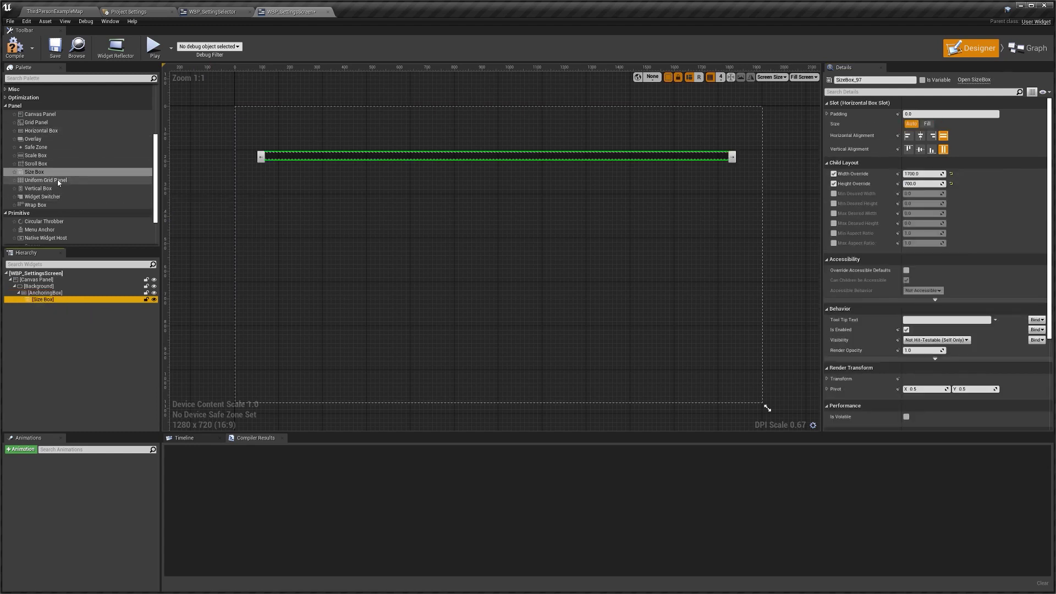
drag(62, 164, 48, 300)
double_click(50, 306)
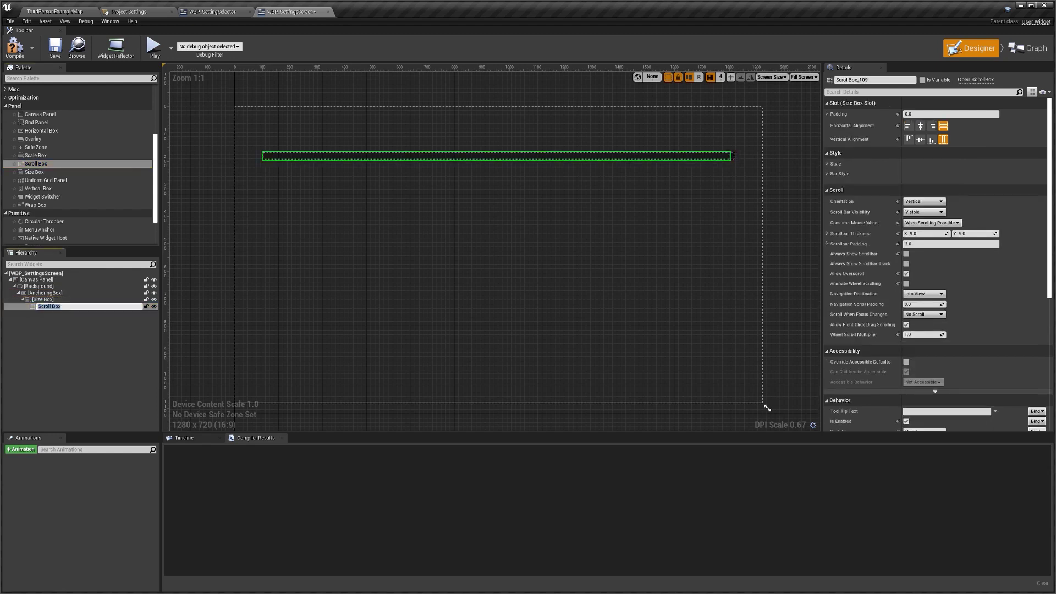
Select the Scroll Box in the Hierarchy and drop a Vertical Box into it.
click(53, 316)
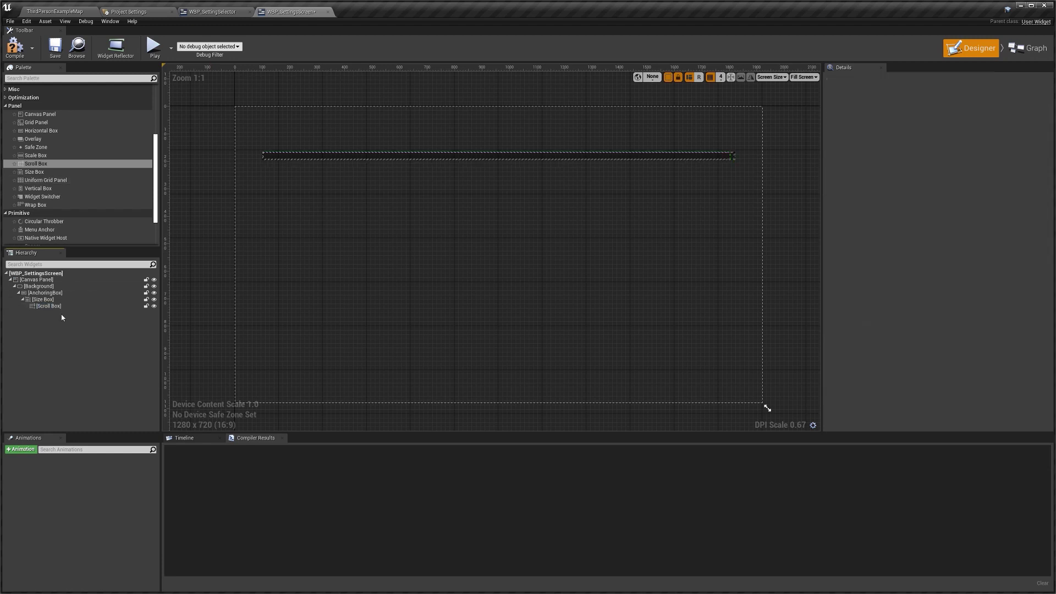
click(46, 300)
click(61, 293)
click(54, 300)
click(55, 306)
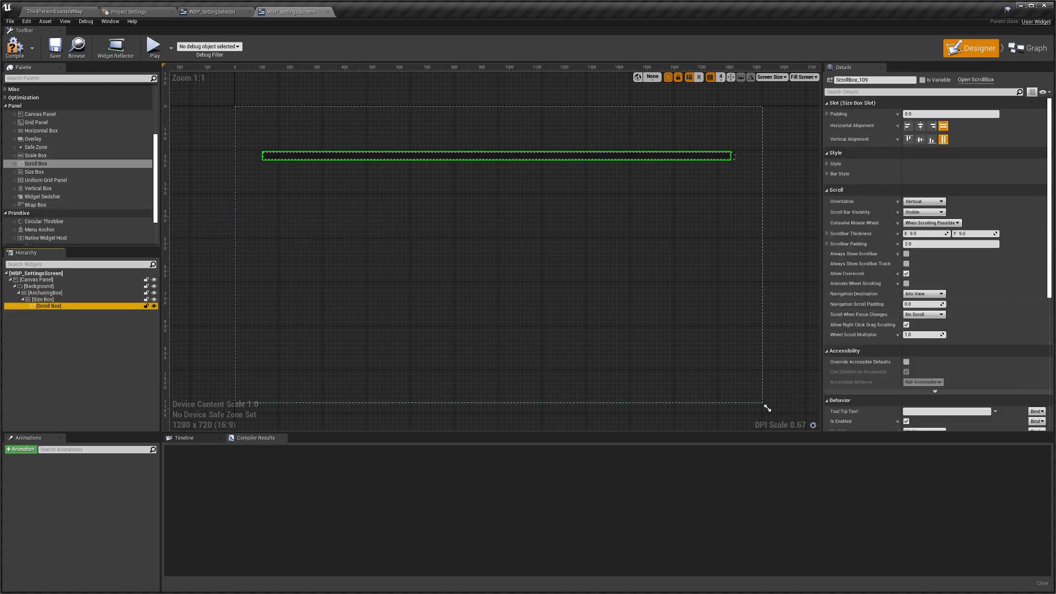
drag(57, 192, 49, 312)
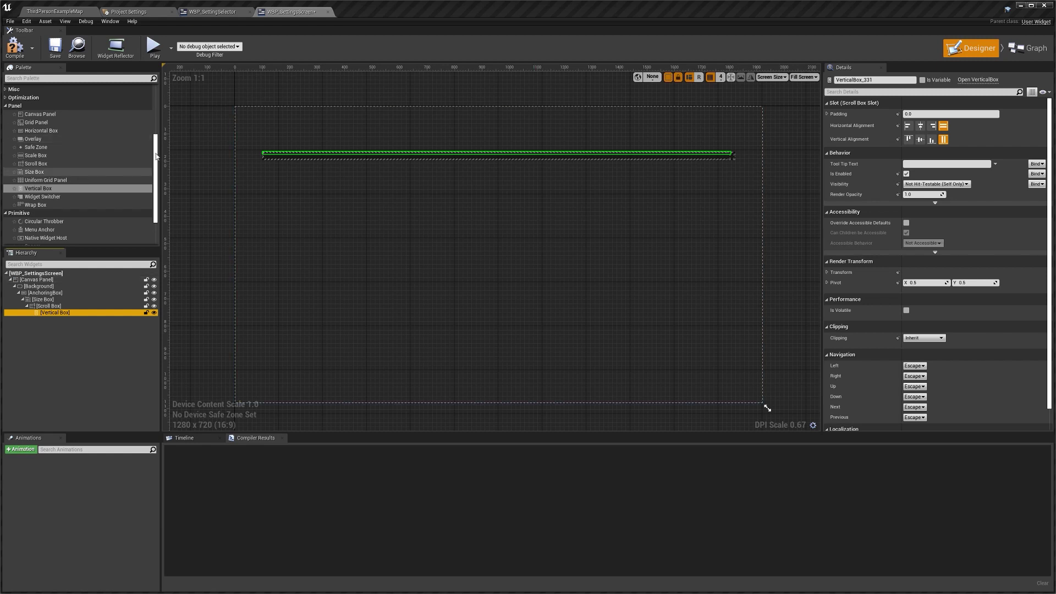
scroll(72, 165, down, 1)
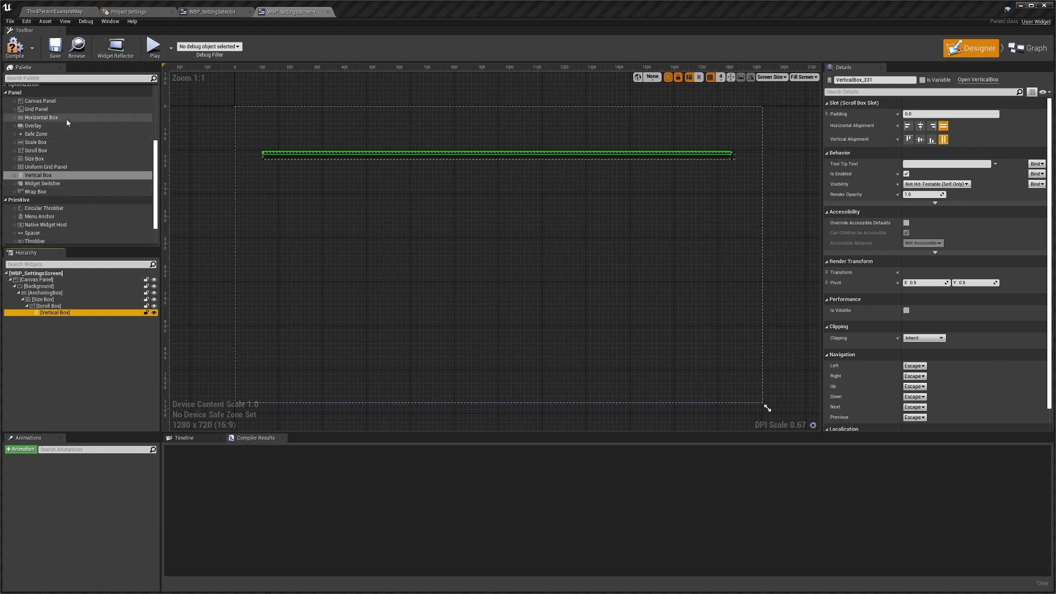
Add a Horizontal Box inside the Vertical Box and rename it ScreenModeBox.
drag(67, 122, 56, 323)
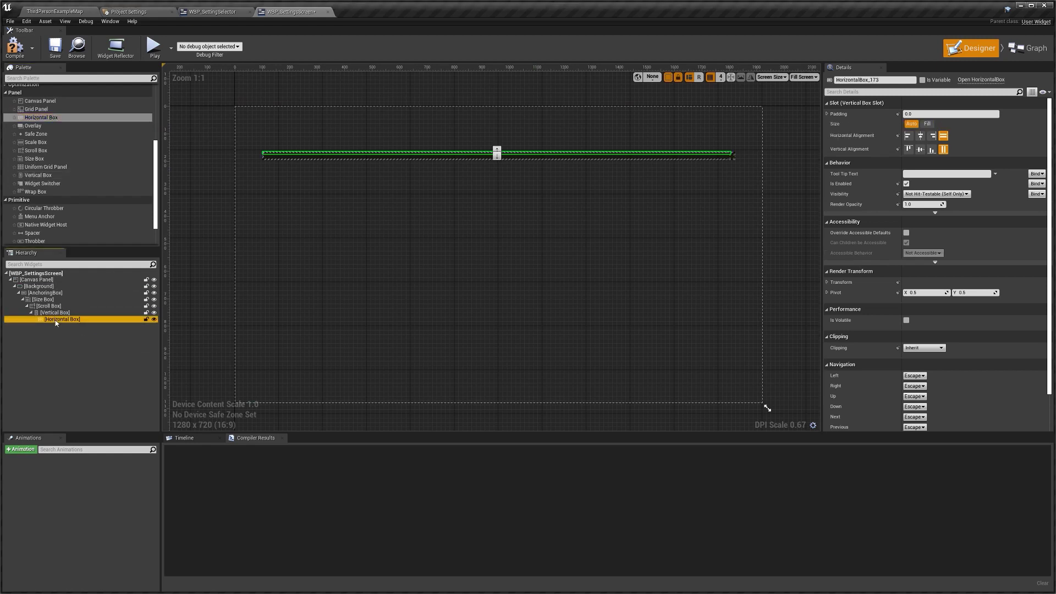
click(887, 80)
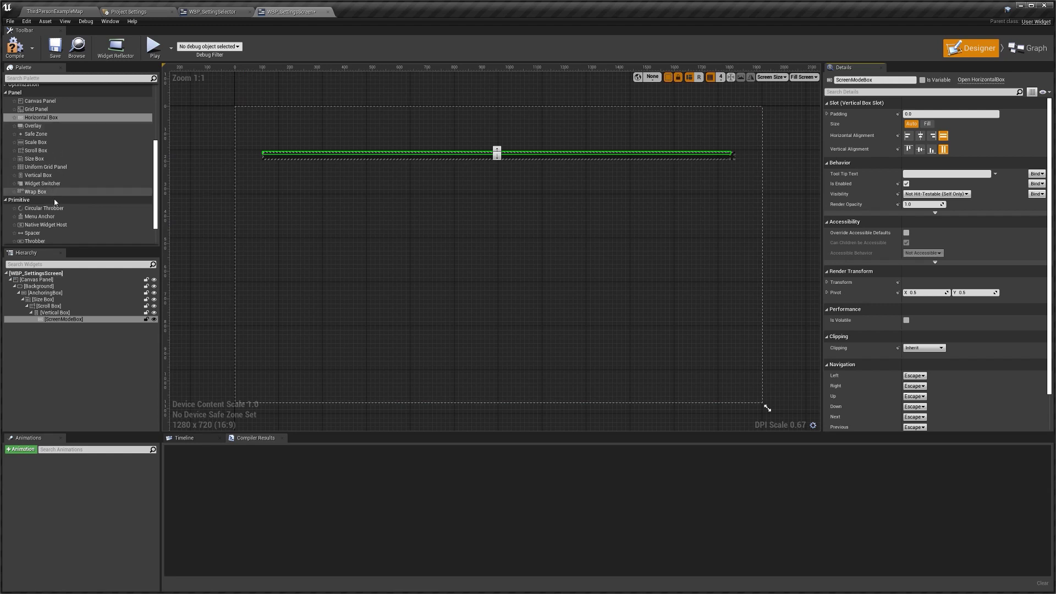
scroll(70, 151, down, 2)
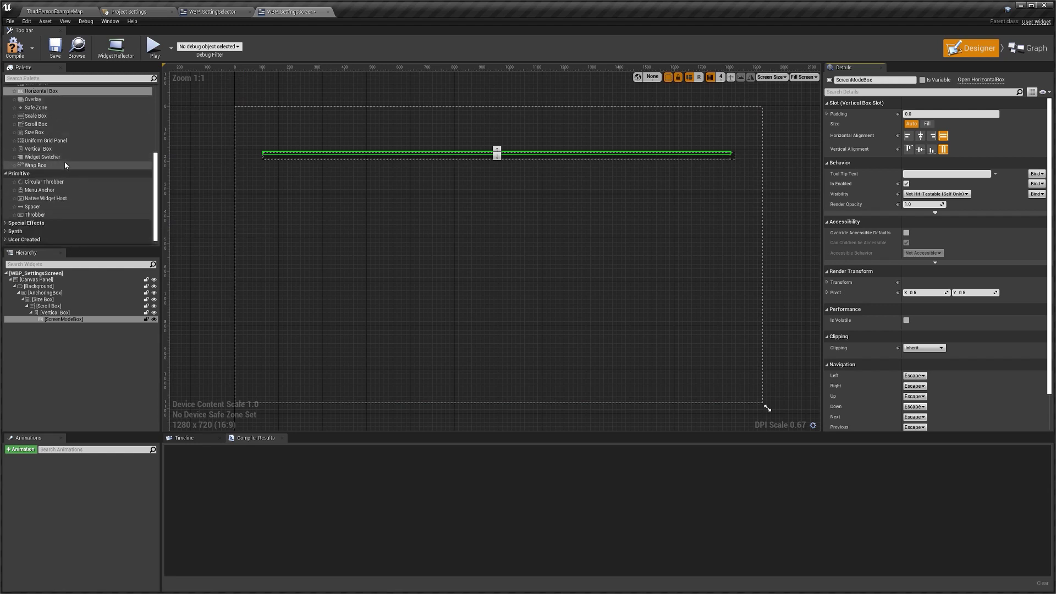
Place a Text Block, then a ComboBox (String) from Input, inside ScreenModeBox.
scroll(64, 162, up, 6)
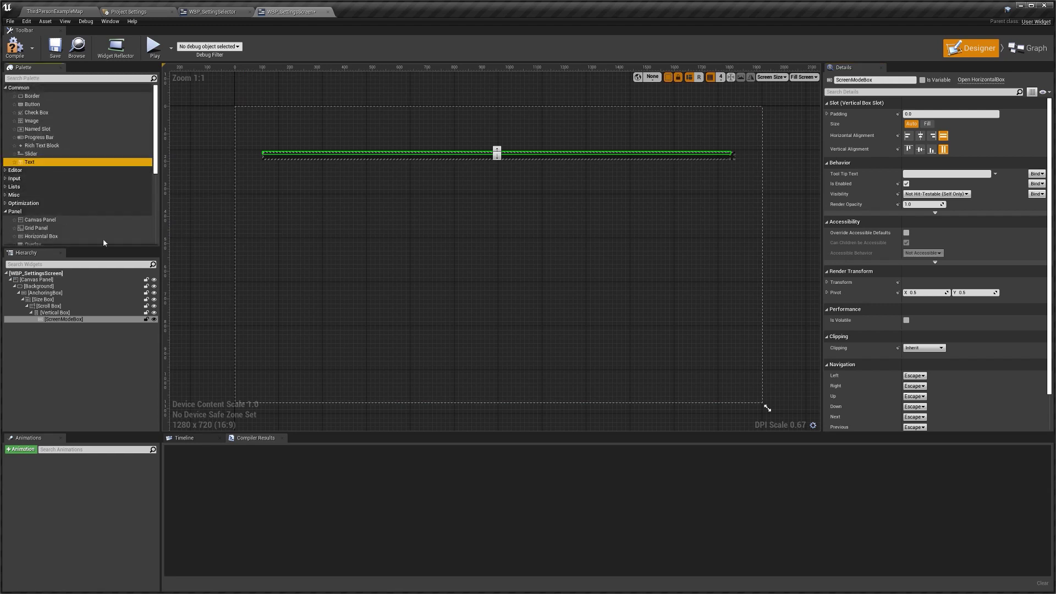
drag(81, 322, 82, 324)
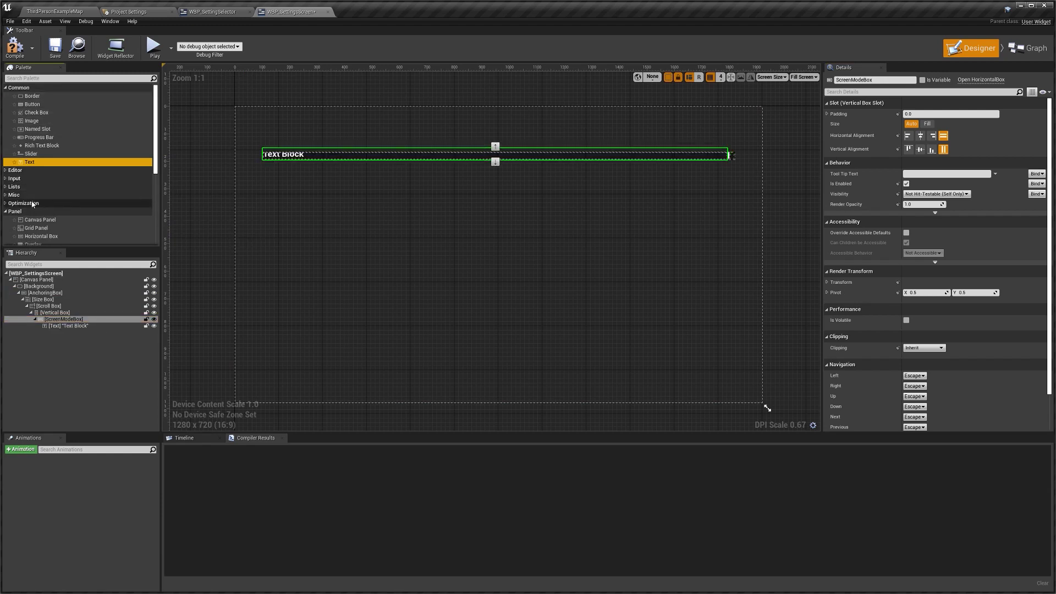
click(14, 178)
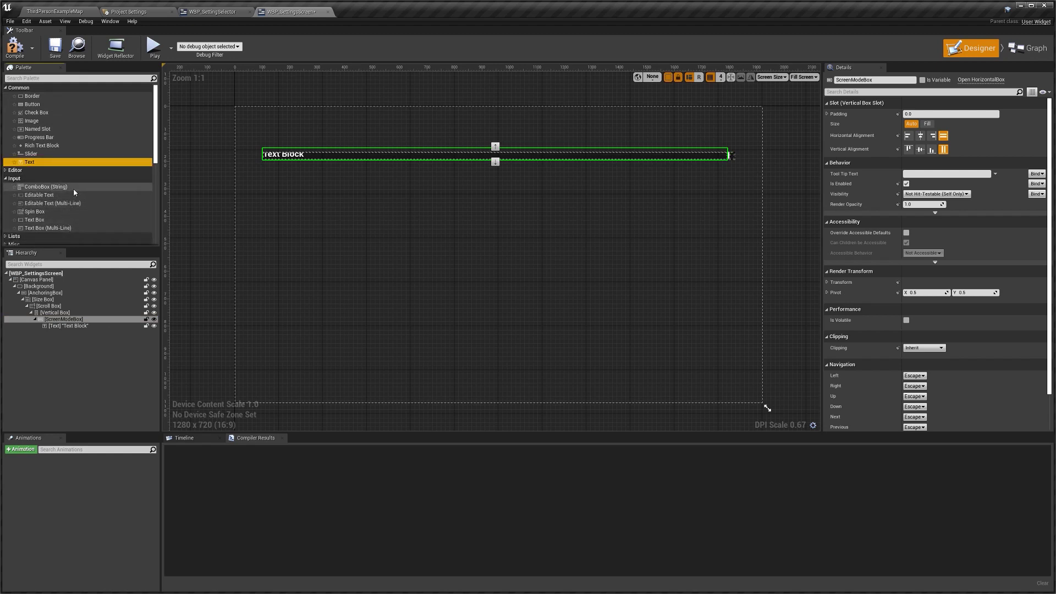
drag(73, 188, 70, 319)
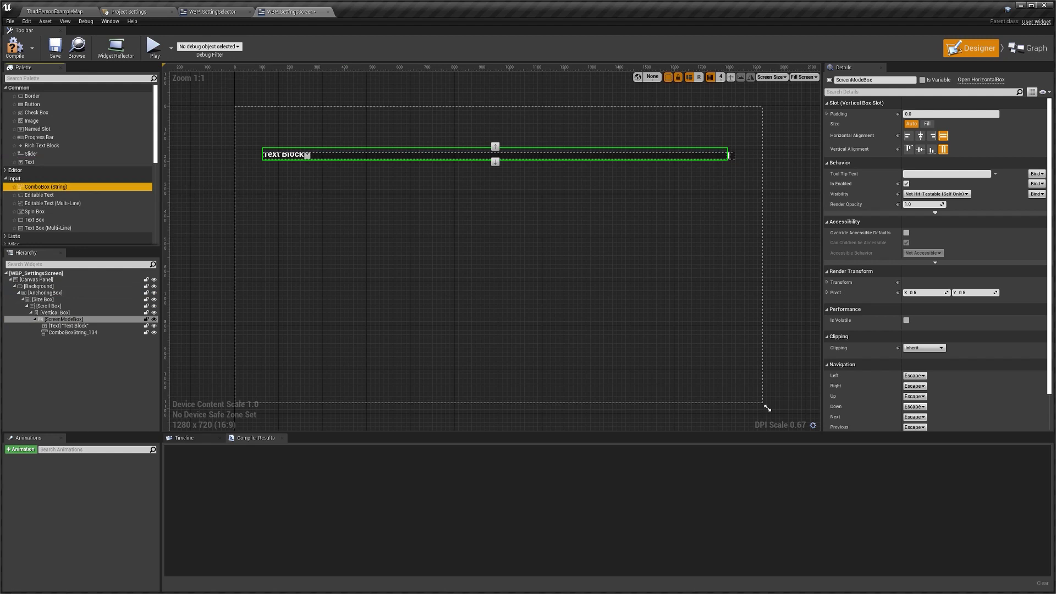
click(72, 333)
click(69, 326)
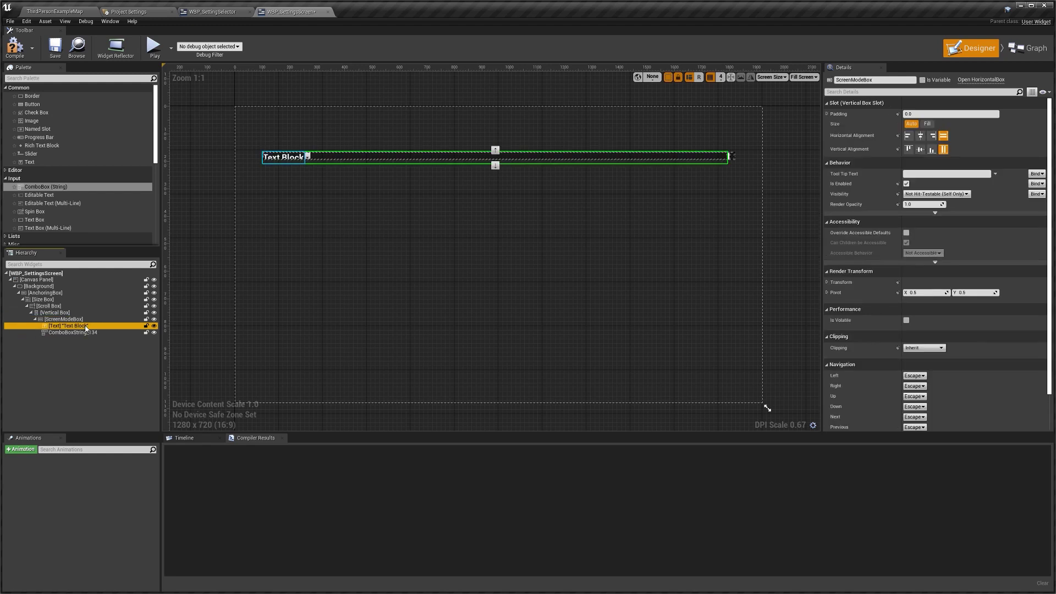
click(36, 320)
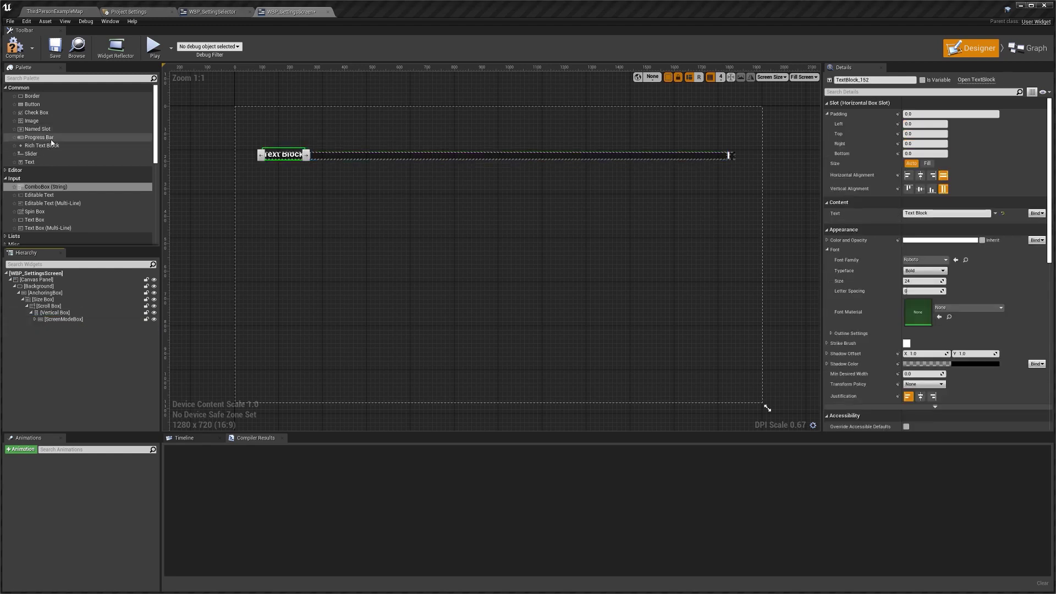
Drop a Spacer from Primitive into the Vertical Box below ScreenModeBox and expand its Padding.
scroll(52, 149, down, 5)
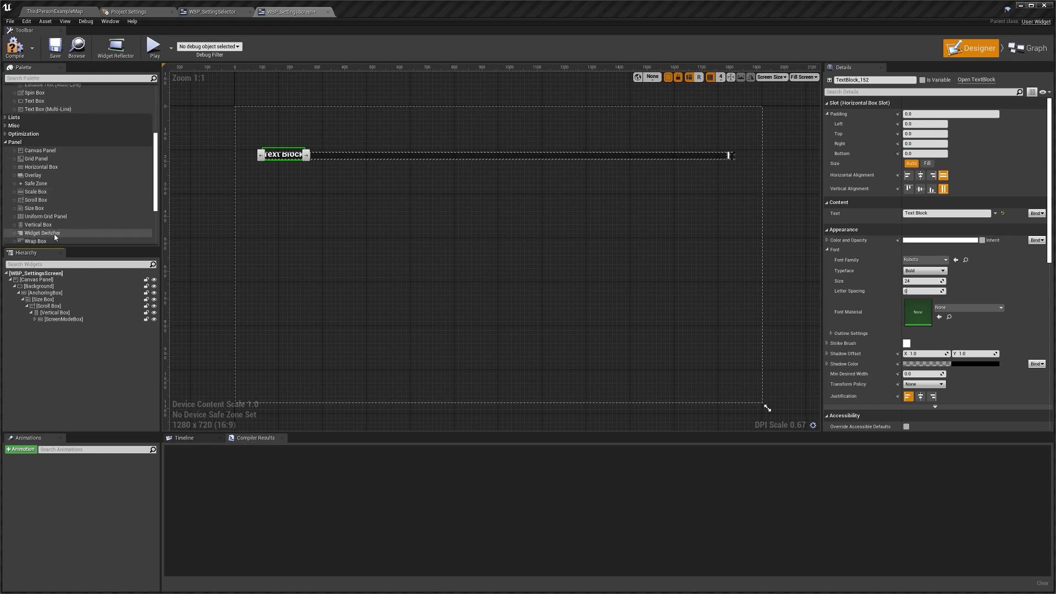
scroll(60, 215, down, 3)
drag(42, 216, 57, 319)
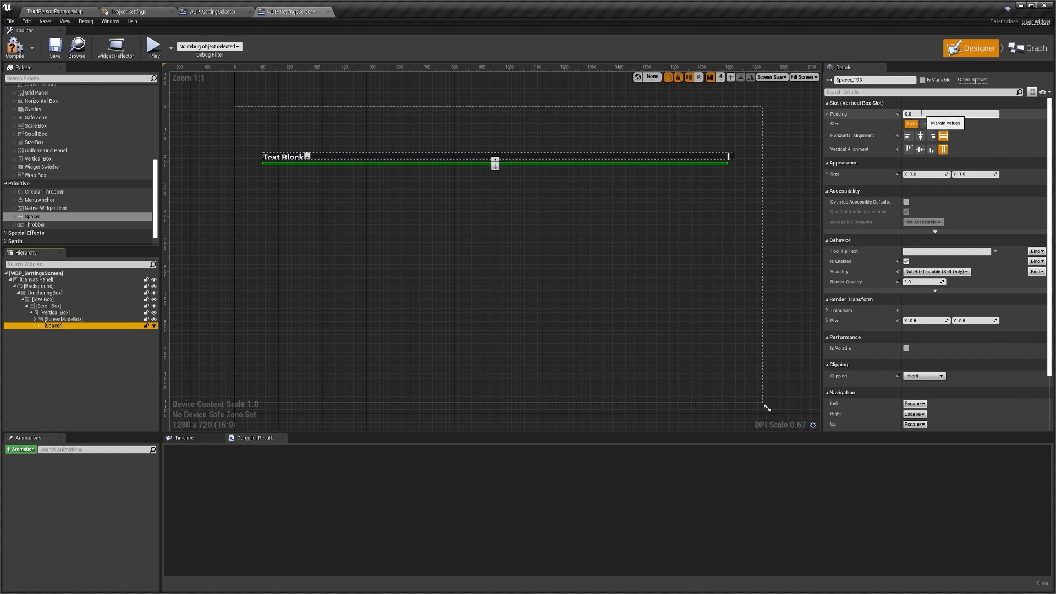
click(827, 114)
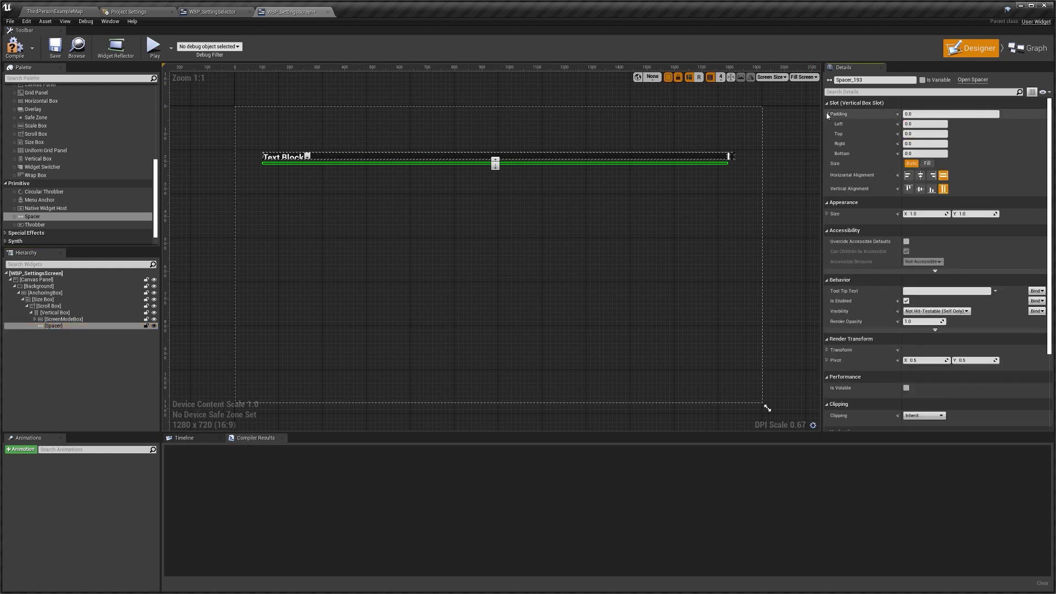